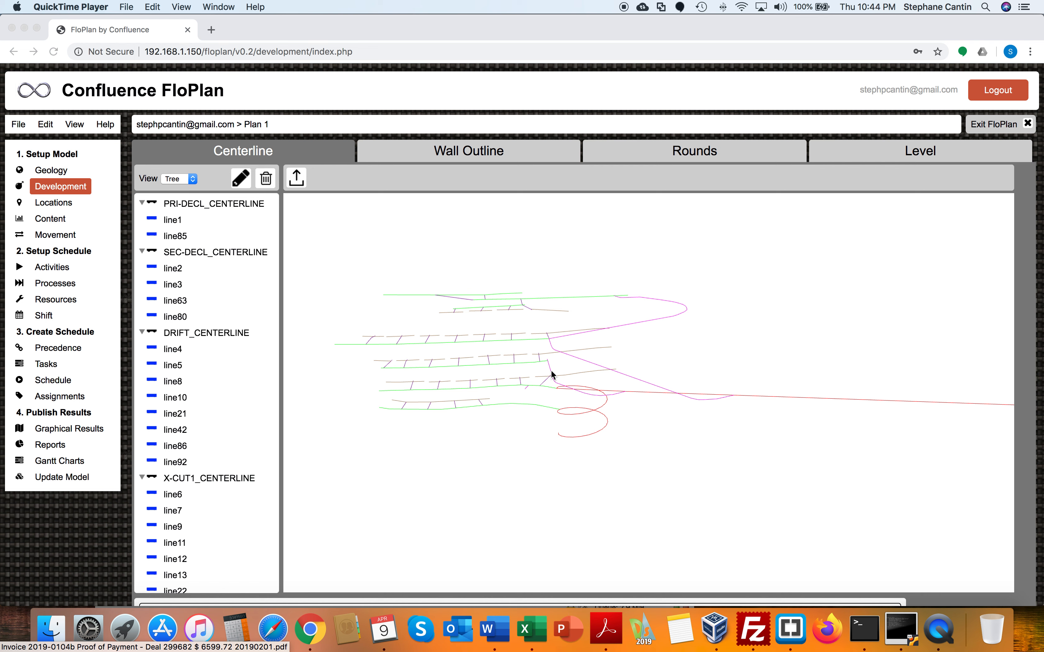
left_click(548, 444)
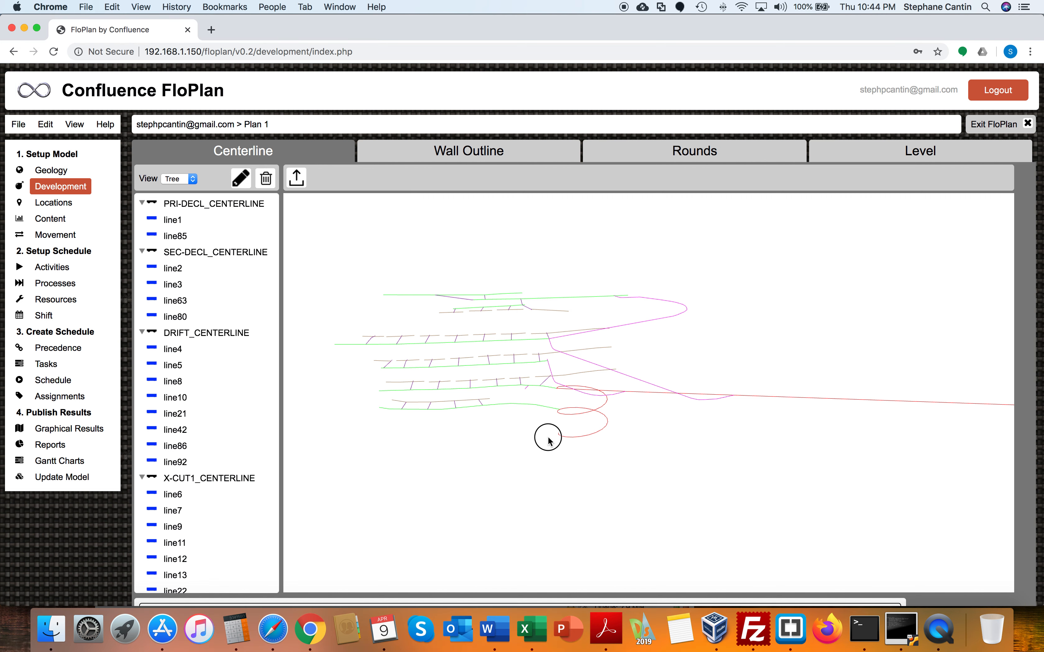
left_click_drag(528, 385, 513, 457)
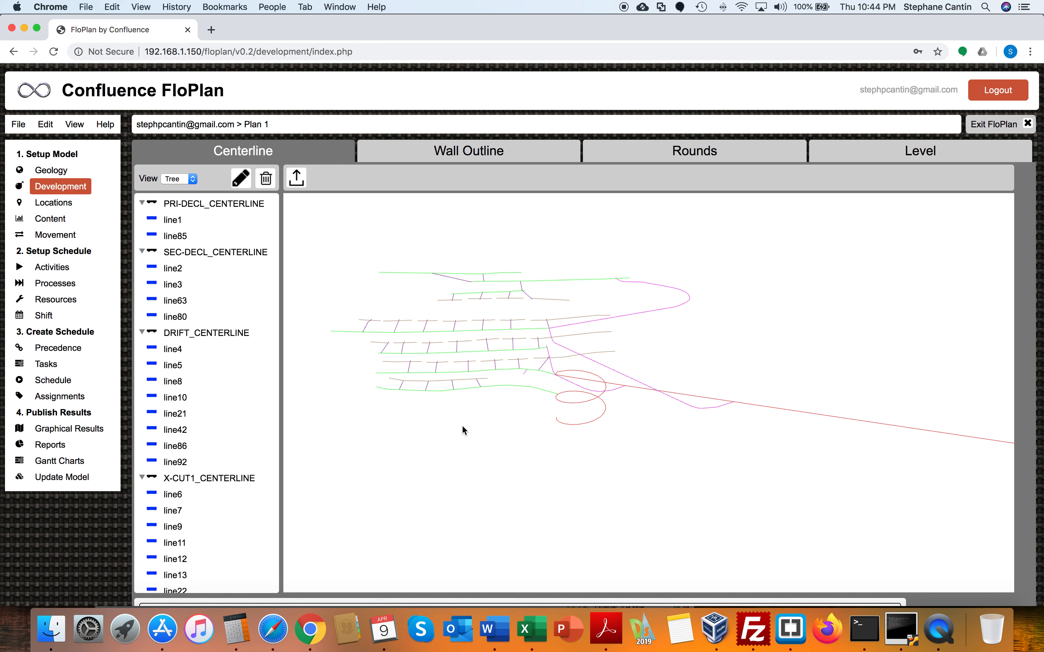
- Create a new plan file named Plan 2 in the account's root folder
left_click(18, 124)
left_click(43, 144)
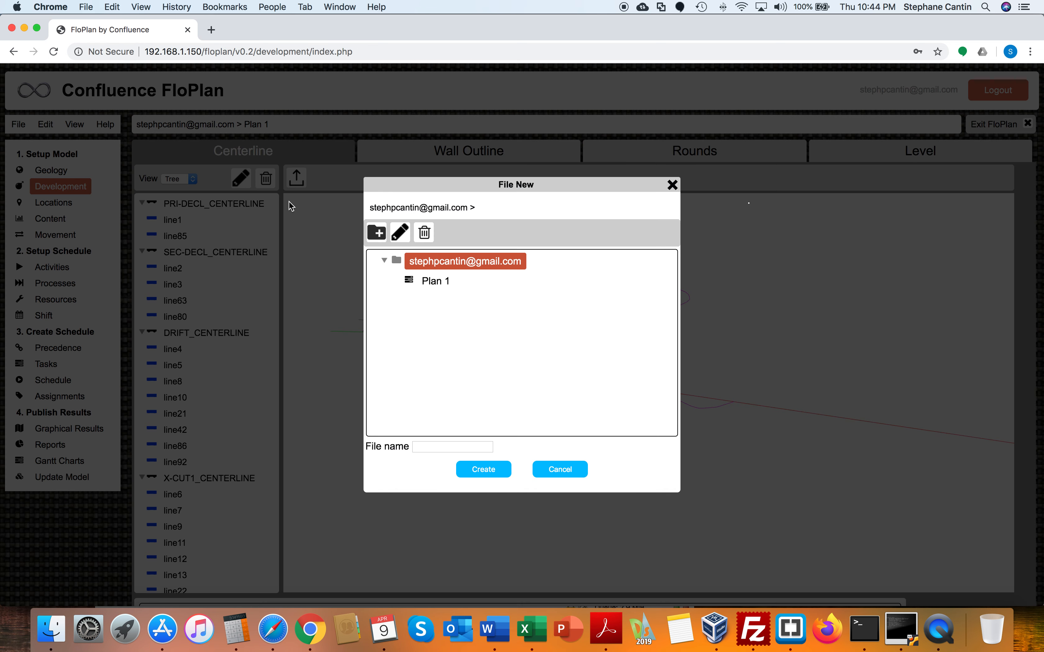
left_click(457, 447)
type("Plan 2")
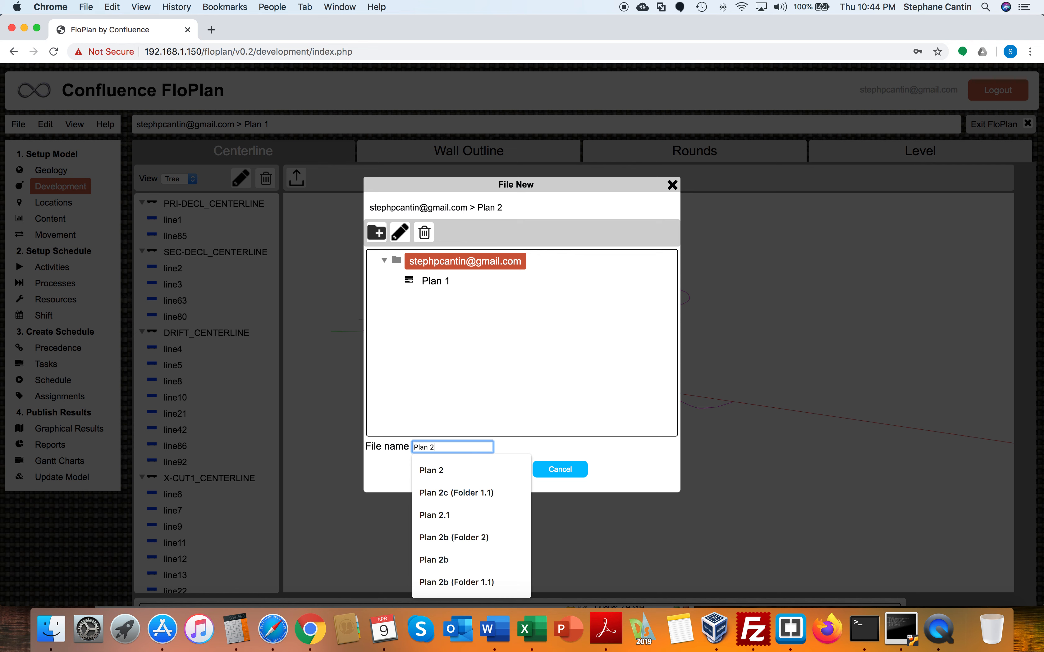
left_click(474, 470)
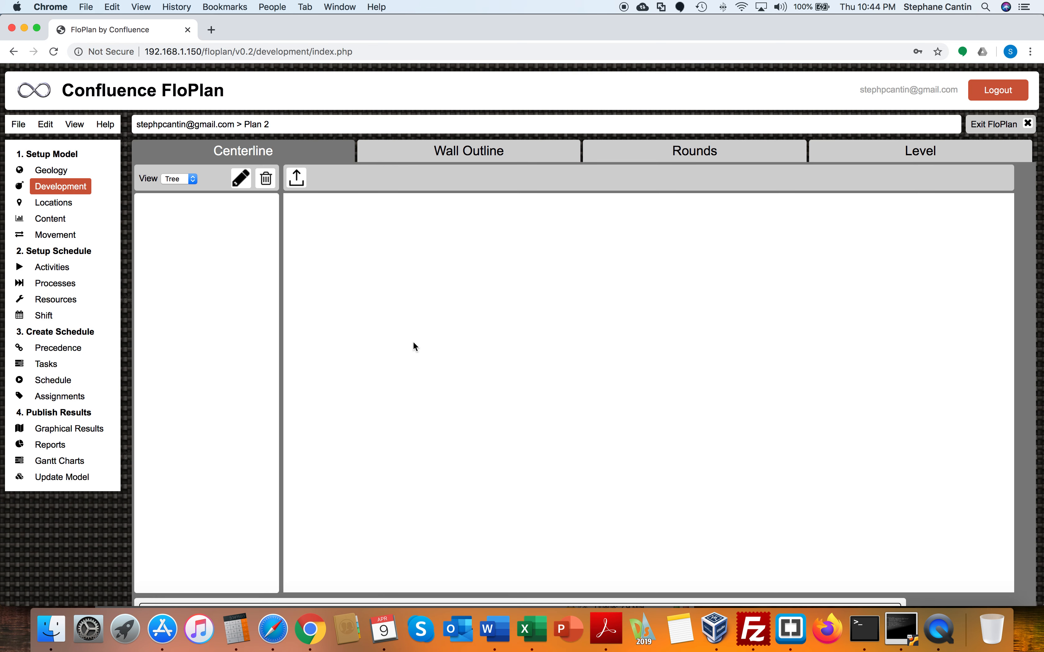
- Import the mine centerlines into Plan 2 from czone tunnels_center_lines_only_sml_1L0R.dxf in the test_data folder
left_click(296, 178)
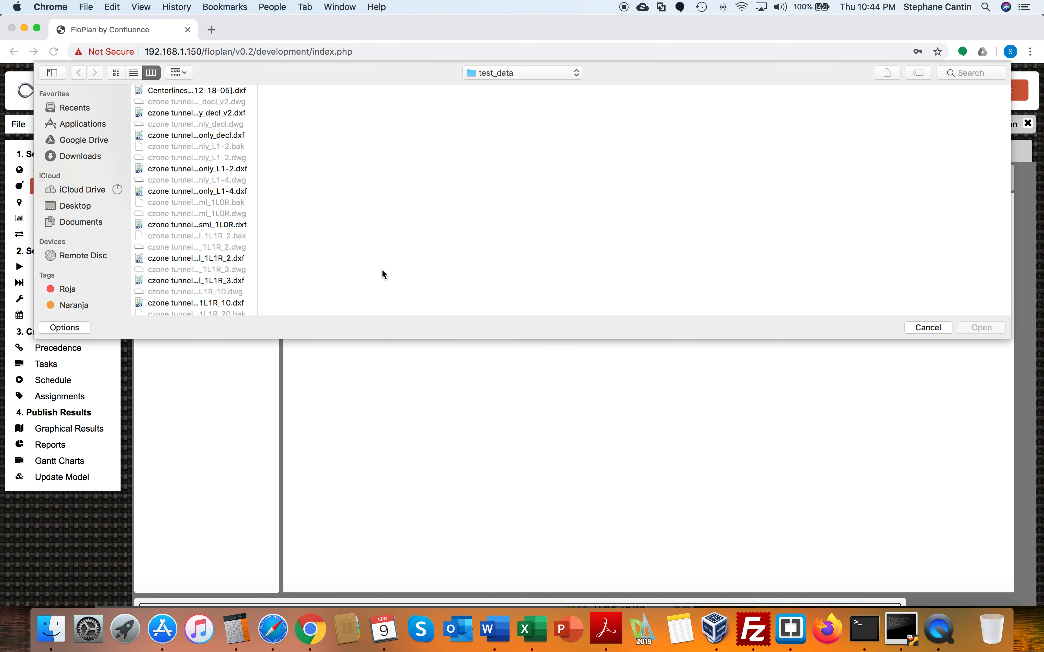
left_click(257, 269)
left_click_drag(257, 269, 473, 268)
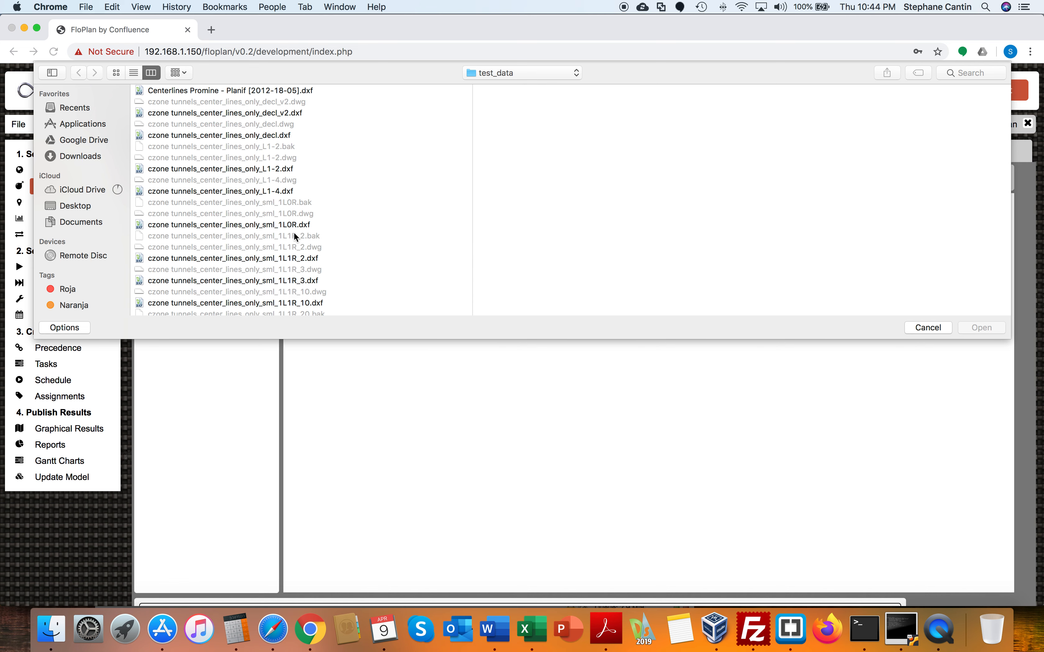
left_click(274, 225)
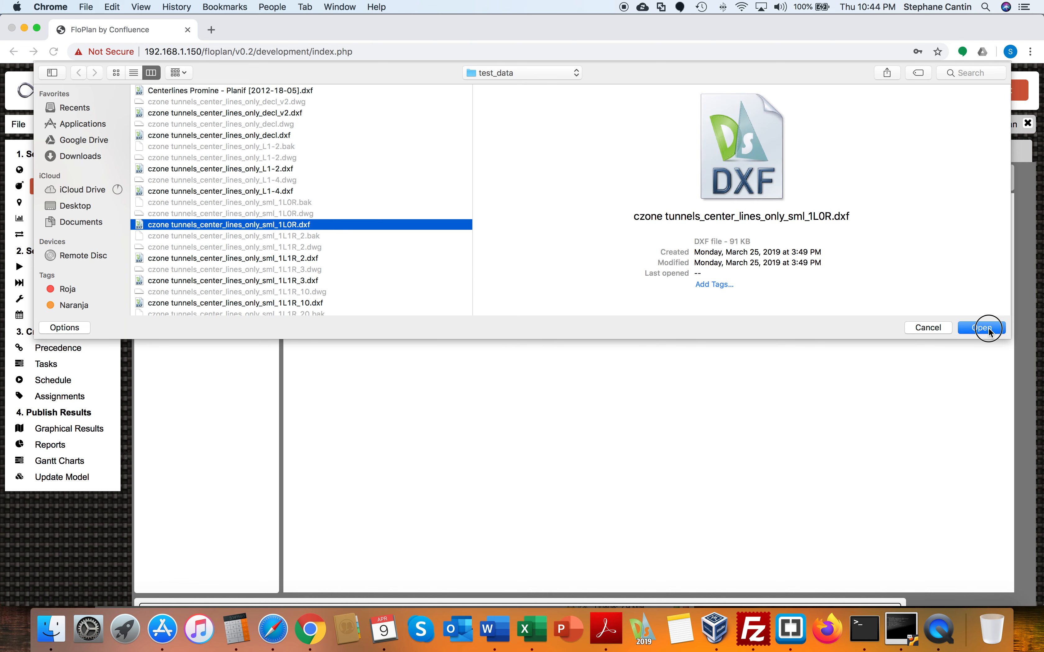
left_click(988, 329)
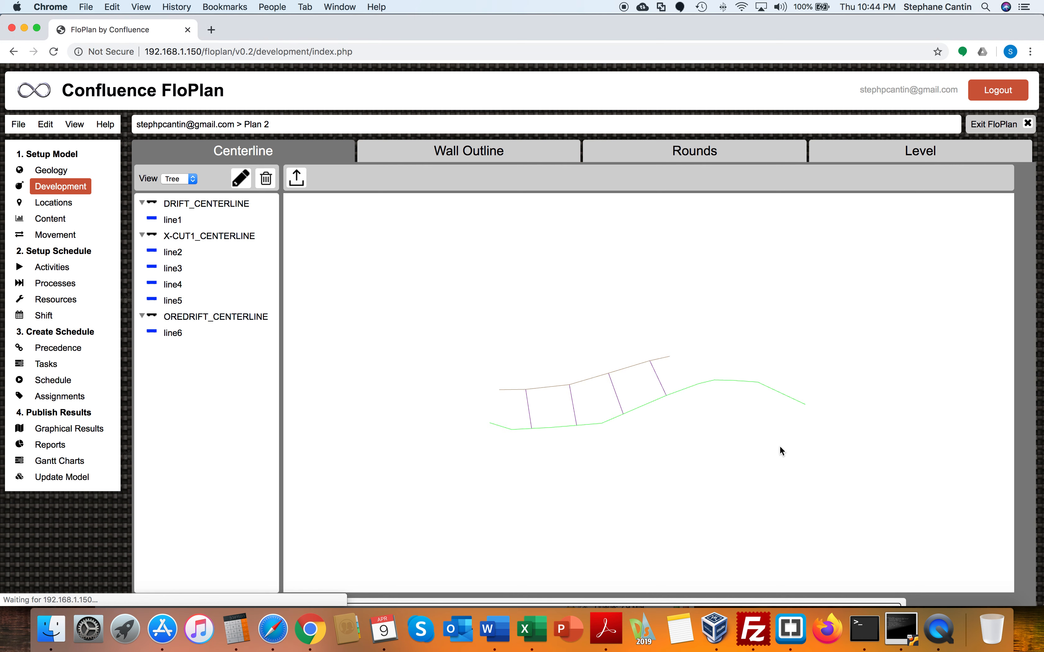
scroll(747, 447, "up", 3)
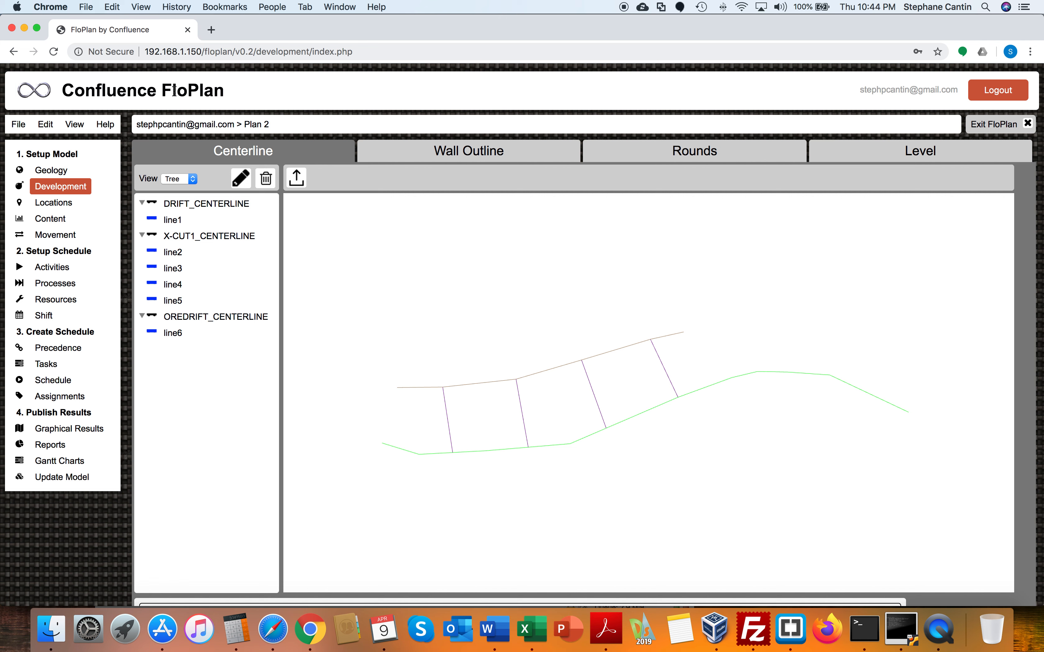
- Open the centerline settings and highlight the drift's line1 and the ore drift's line6 in the model
left_click(242, 152)
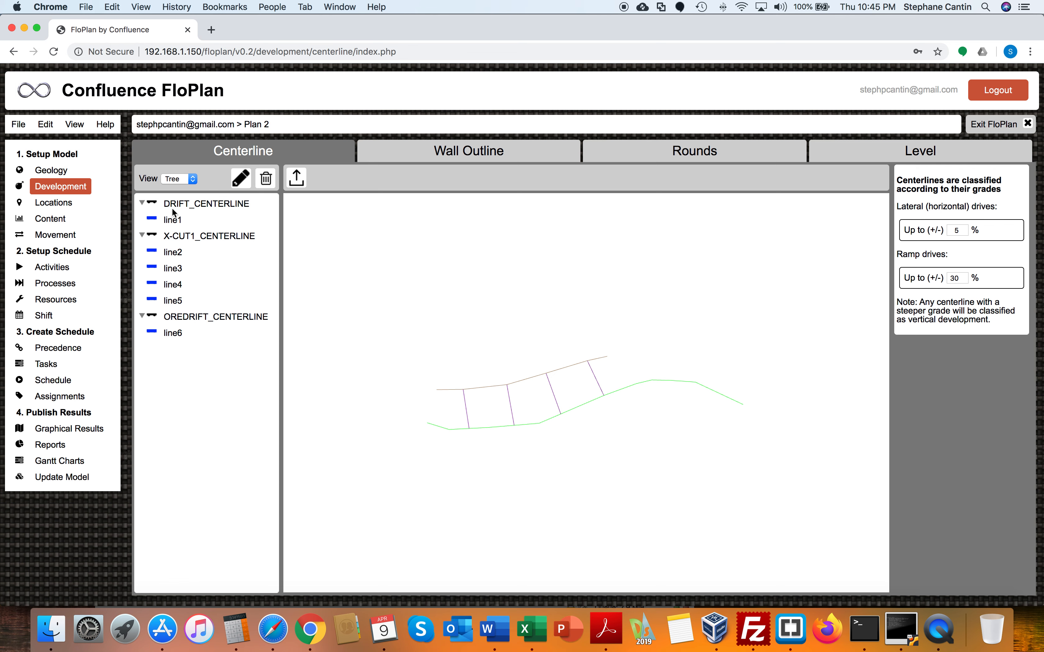
left_click(179, 225)
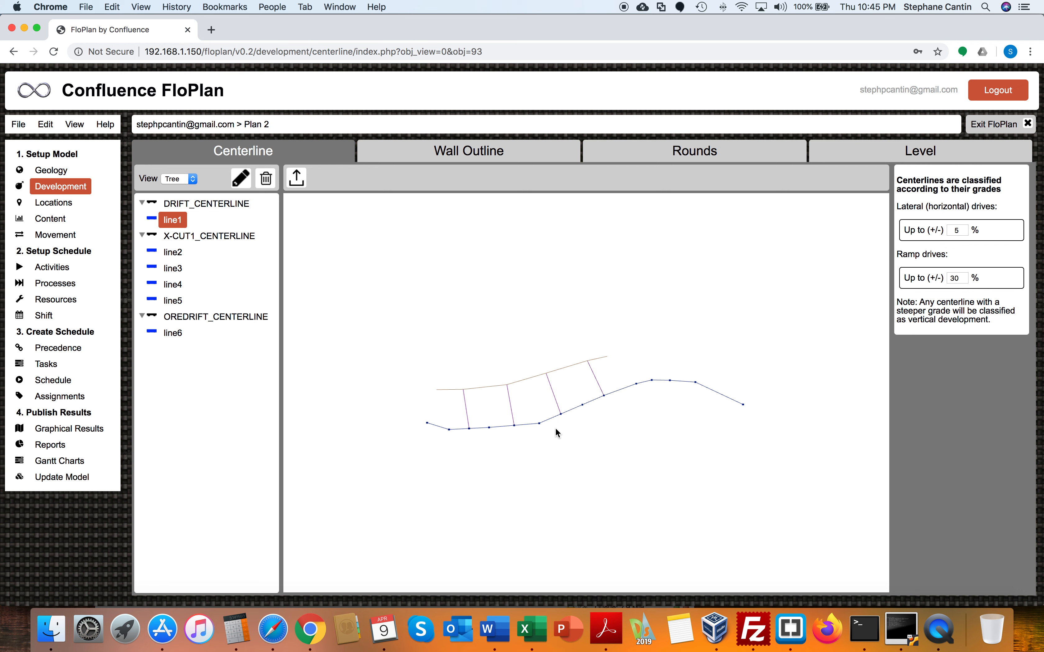
left_click(488, 387)
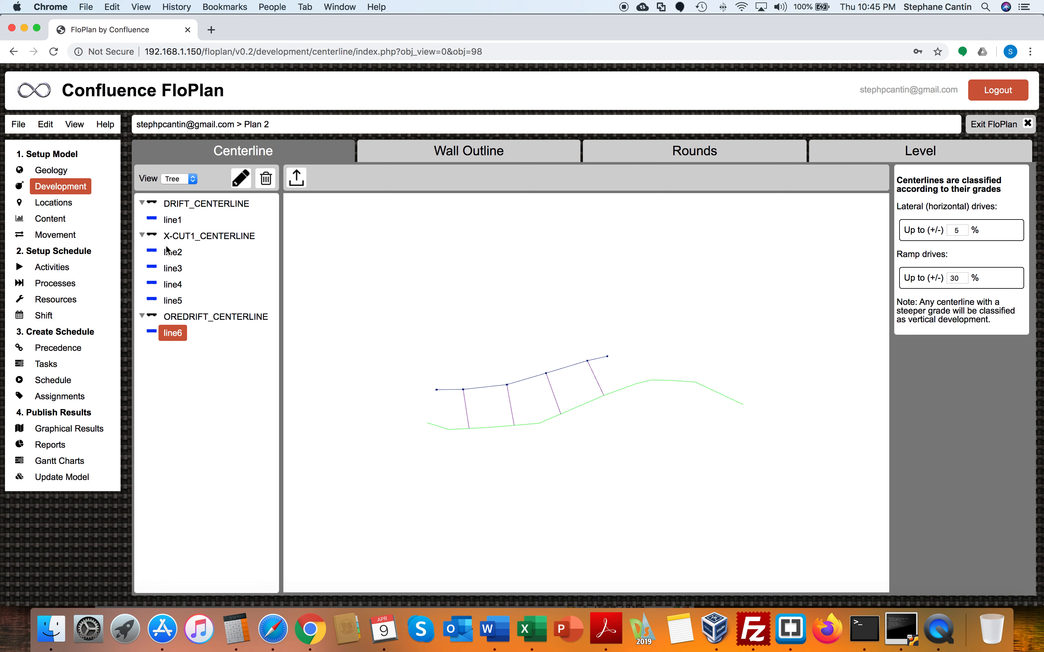
left_click(142, 235)
left_click(142, 236)
- Show the centerlines as a table and highlight crosscut line2 in the model
left_click(182, 185)
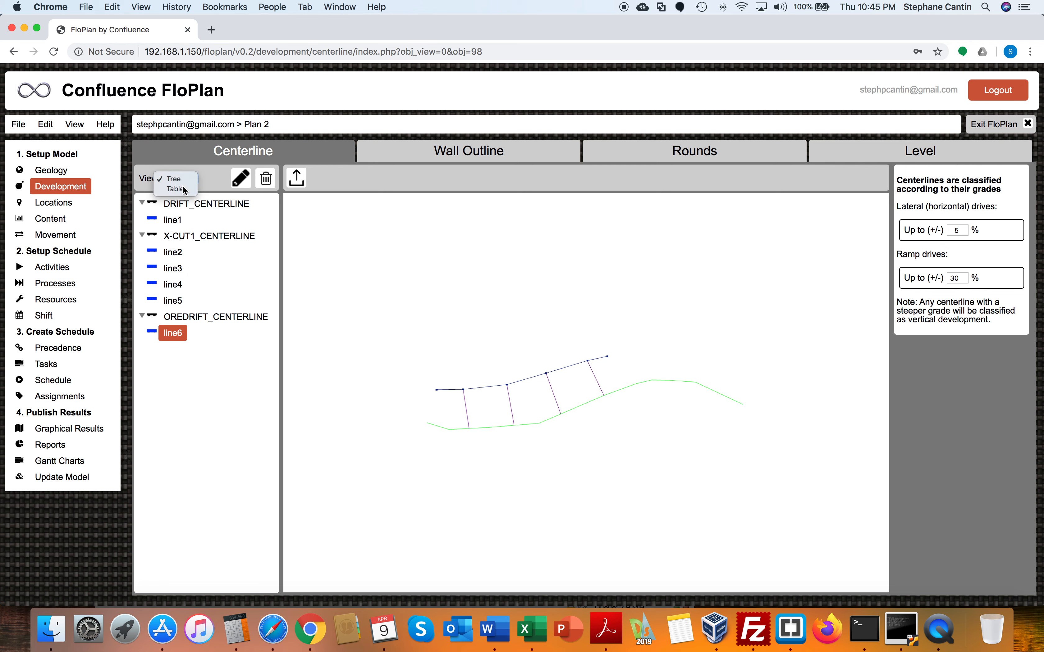
left_click(181, 185)
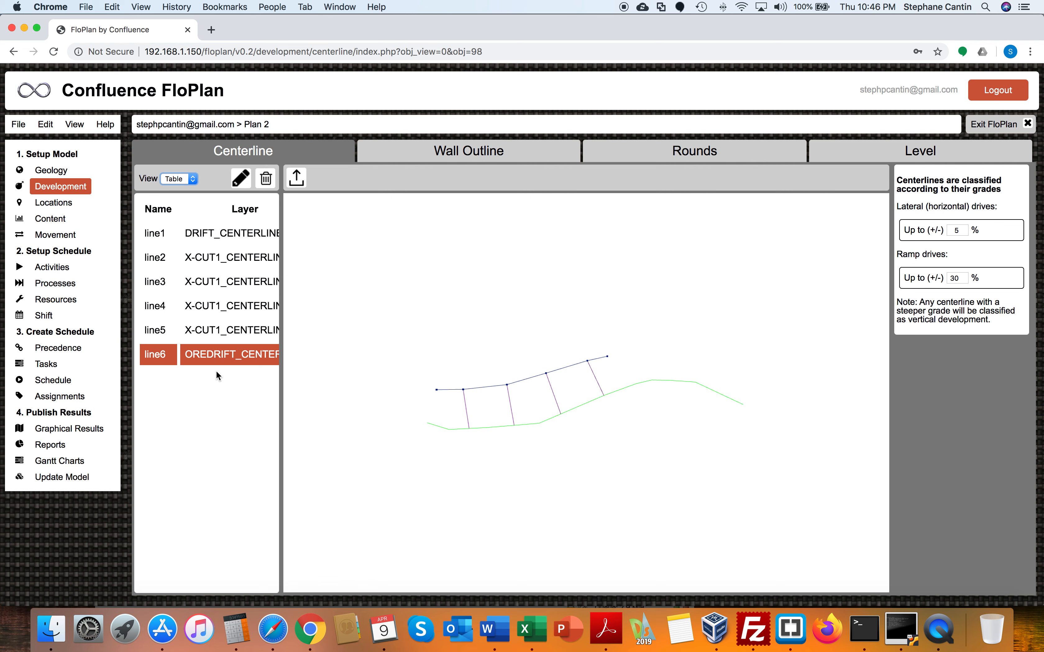
left_click(466, 412)
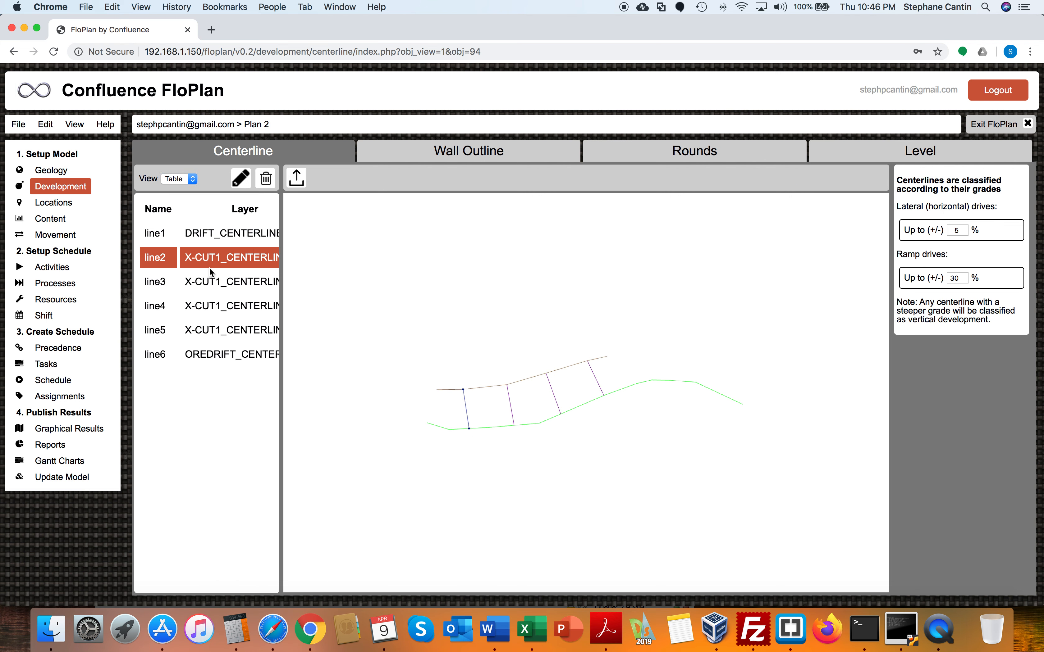
mouse_move(496, 500)
left_mouse_down()
mouse_move(513, 443)
mouse_move(477, 431)
mouse_move(484, 426)
mouse_move(466, 448)
mouse_move(499, 476)
mouse_move(606, 463)
mouse_move(515, 469)
left_mouse_up()
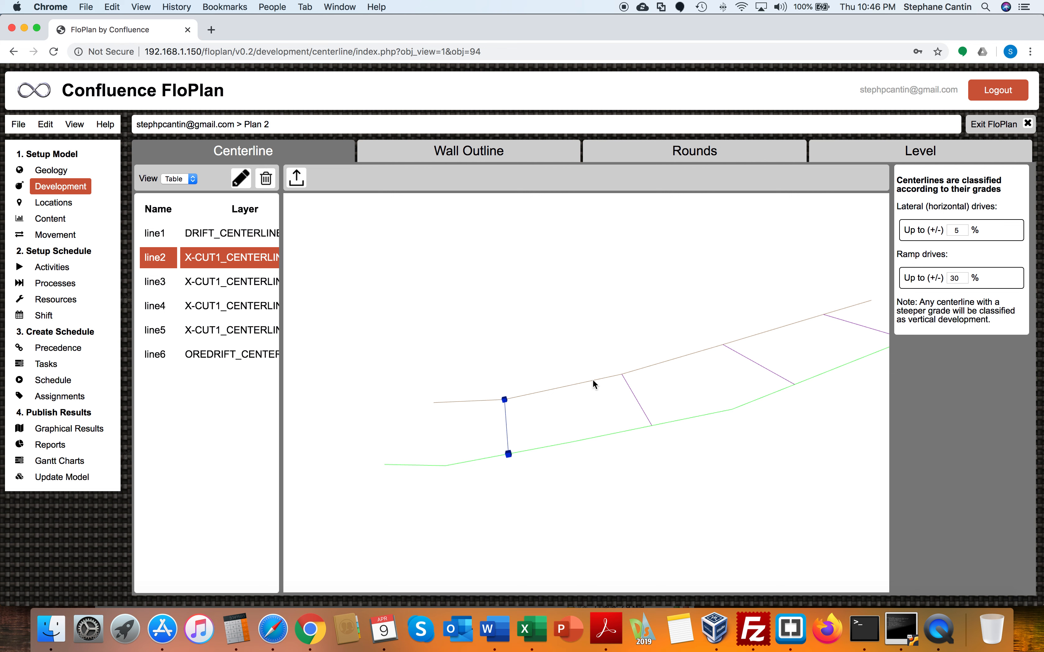
- Inspect the properties of line6 on the OREDRIFT_CENTERLINE layer and delete that centerline
left_click(440, 442)
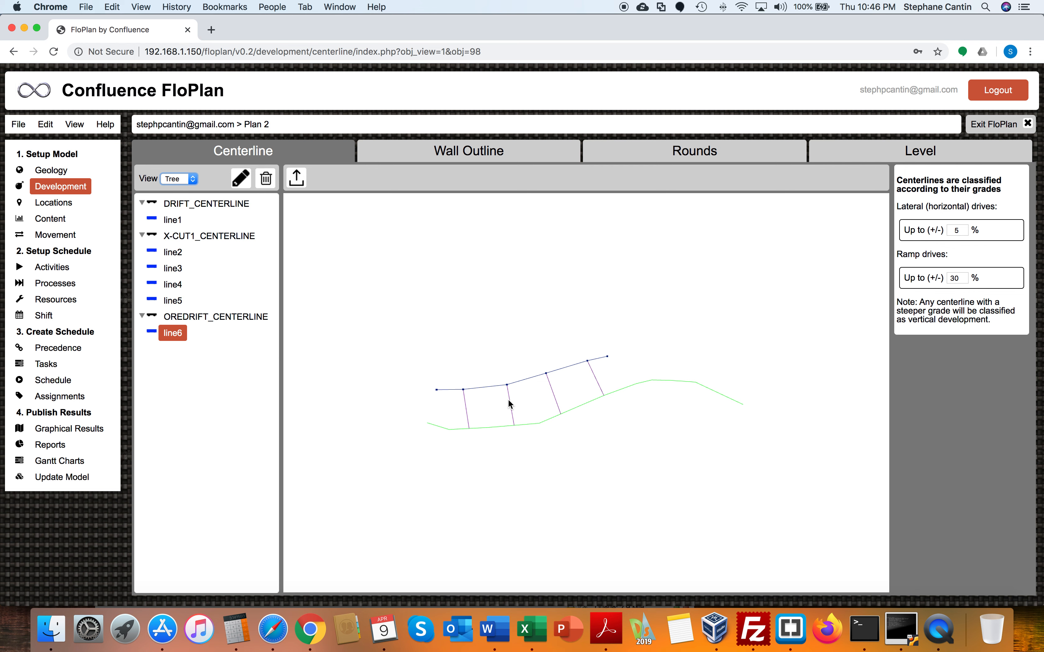
left_click(241, 178)
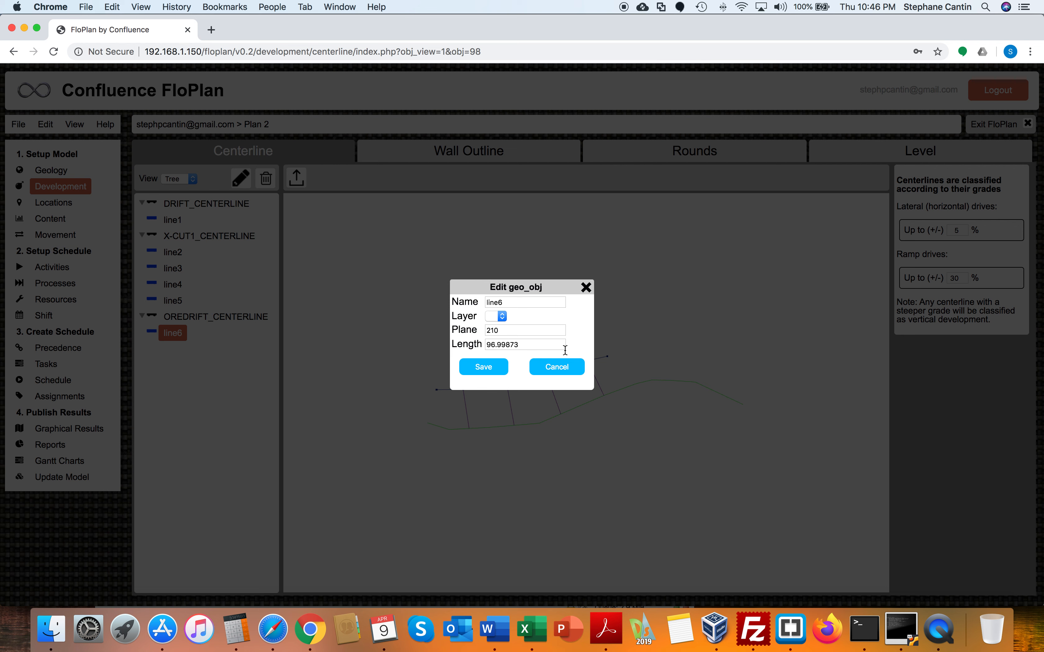
left_click(566, 370)
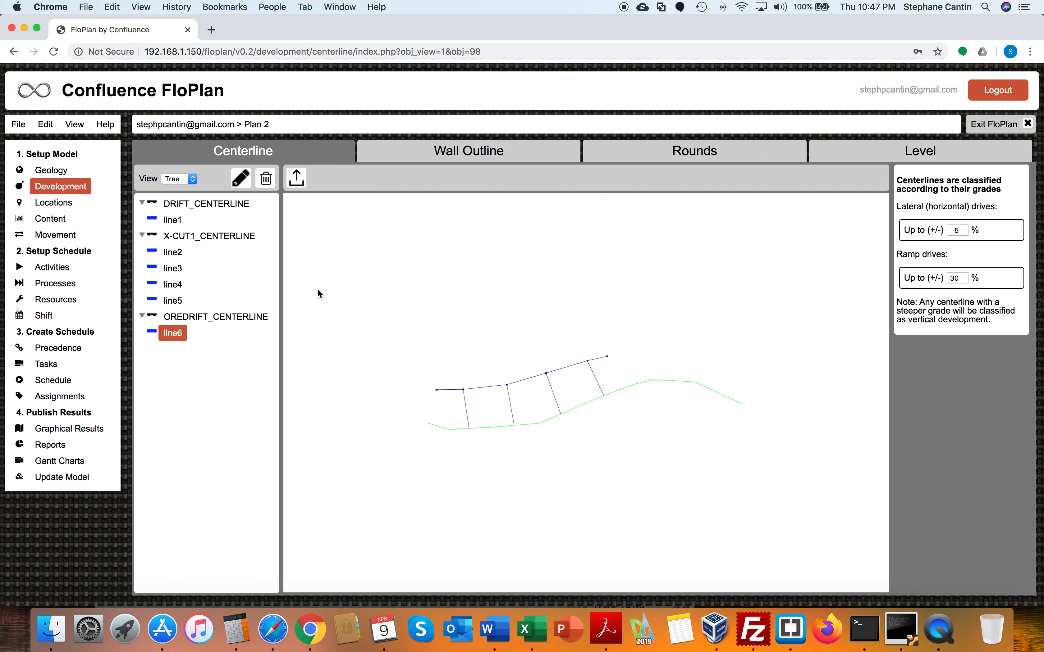
left_click(267, 178)
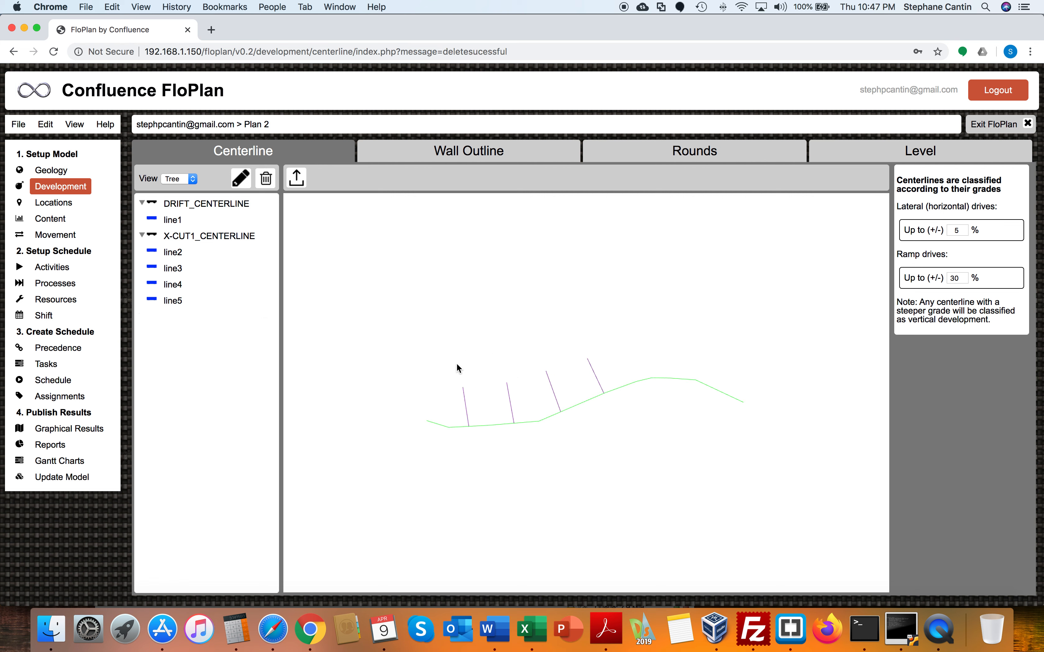
scroll(545, 410, "up", 3)
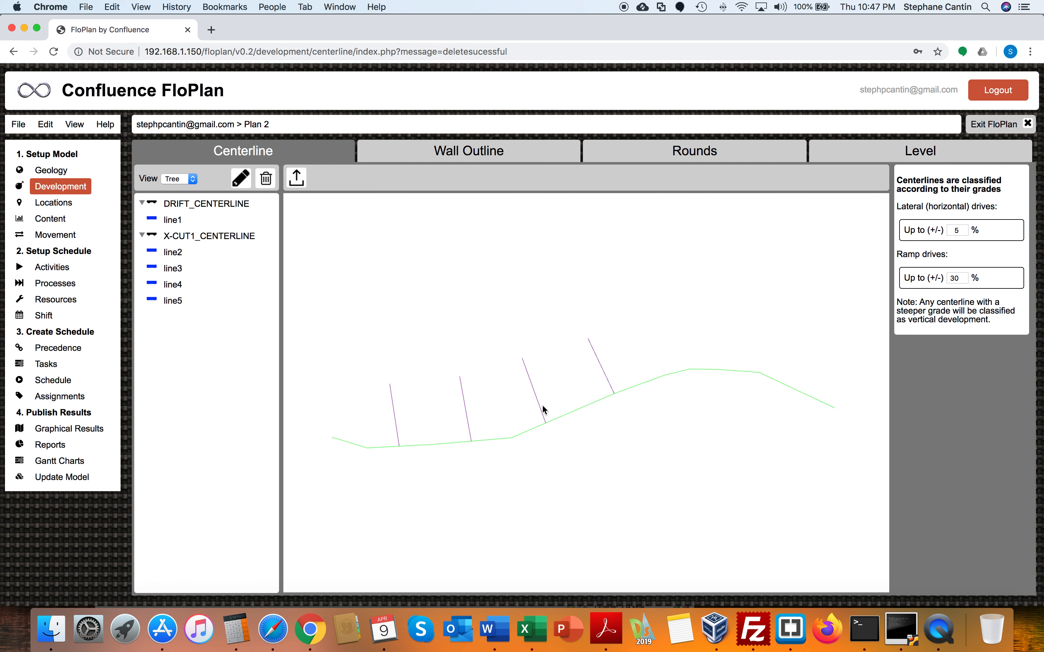
scroll(621, 444, "down", 3)
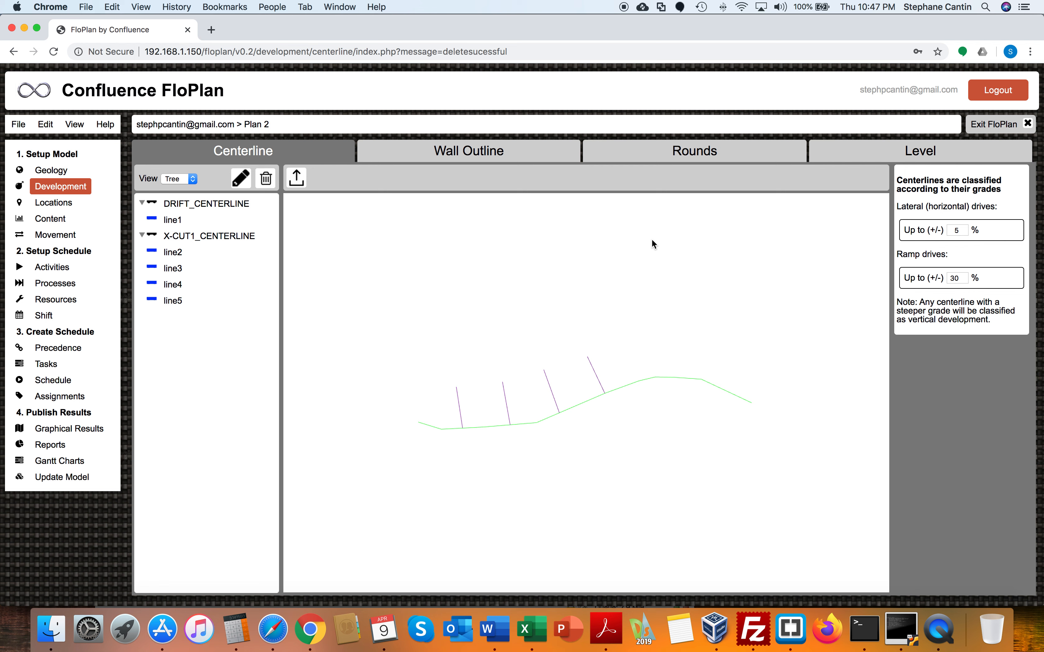
- Review the wall outlines with their development types, and the waste and ore density settings
left_click(464, 151)
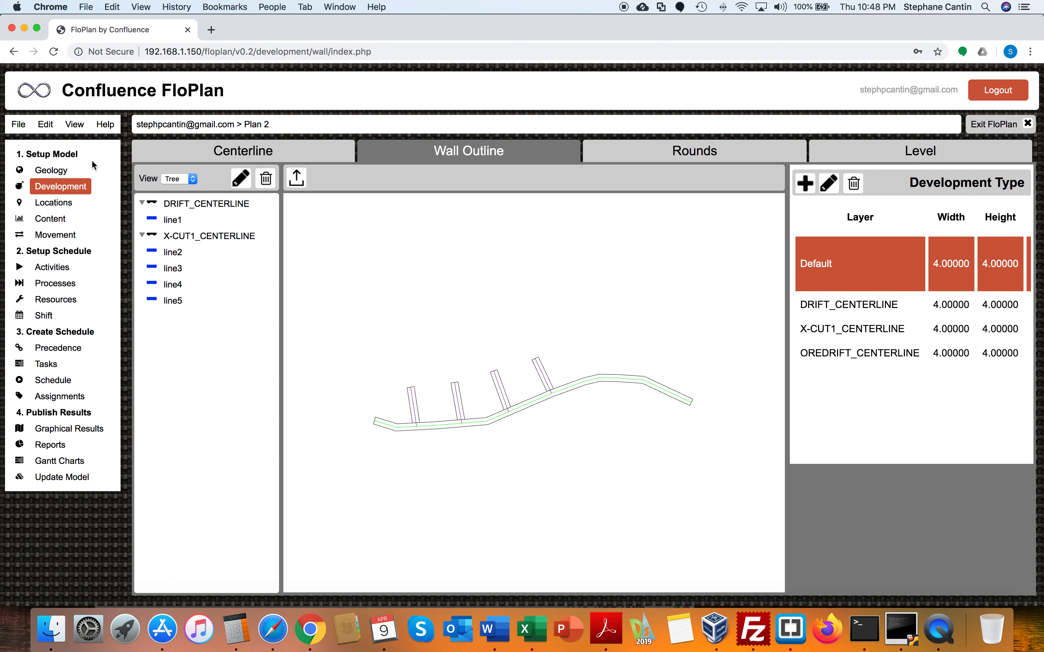
left_click(52, 170)
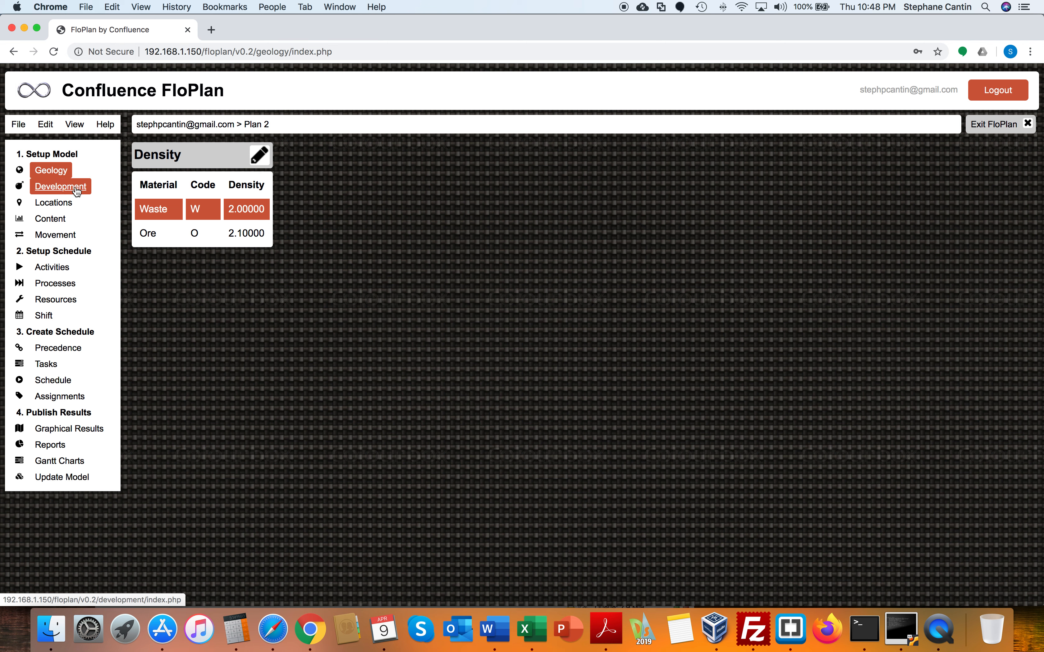
- Review the dig activity's default values and save them, and look over the day and night shift definitions
left_click(56, 270)
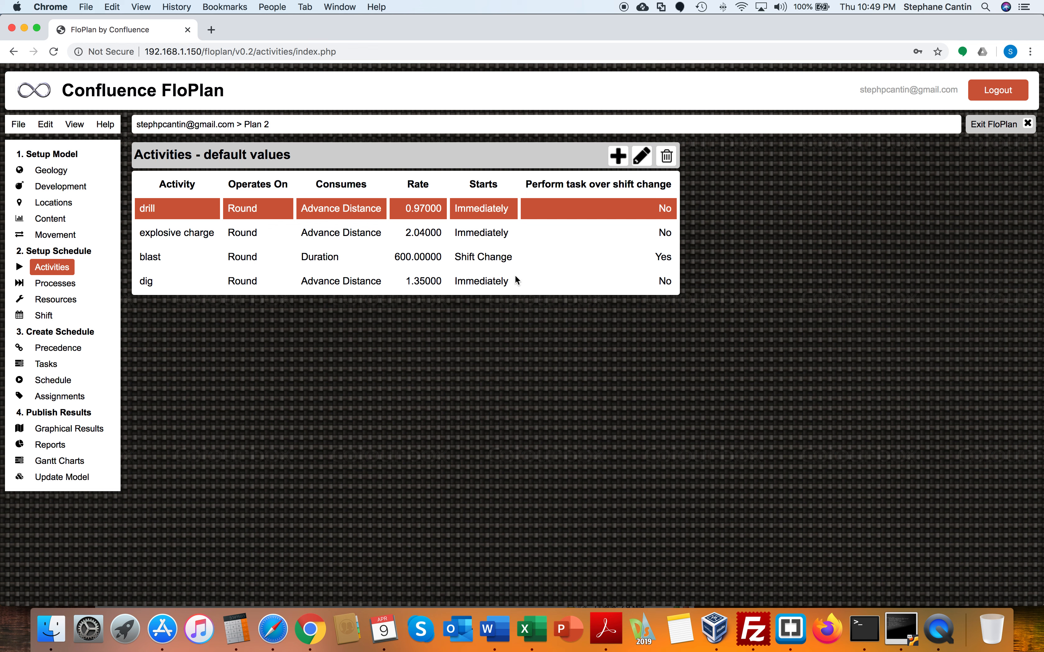
left_click(482, 281)
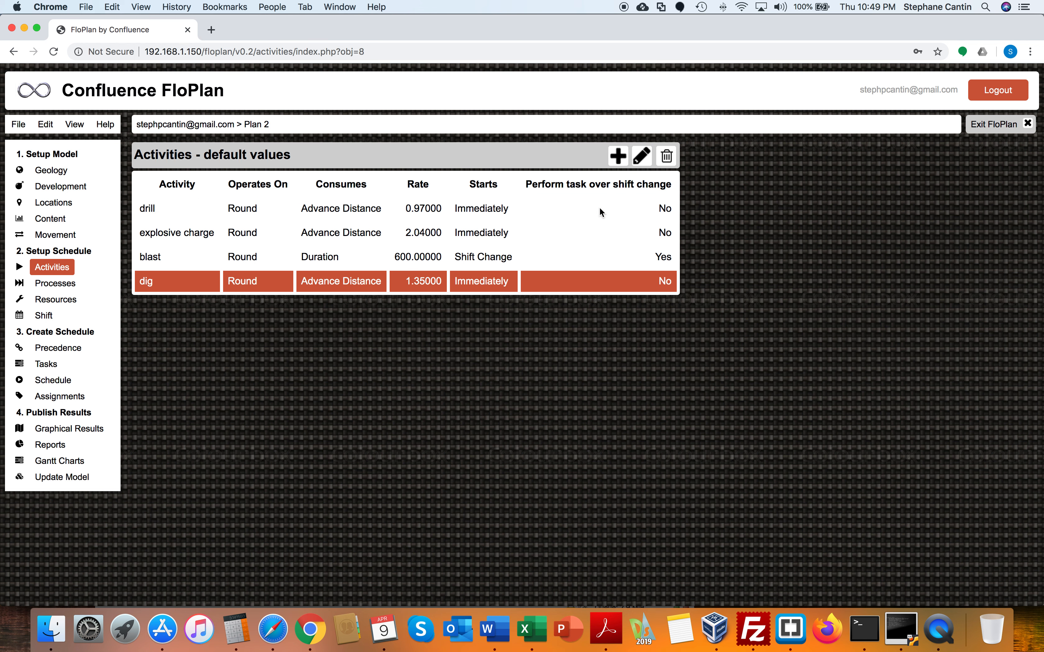
left_click(642, 155)
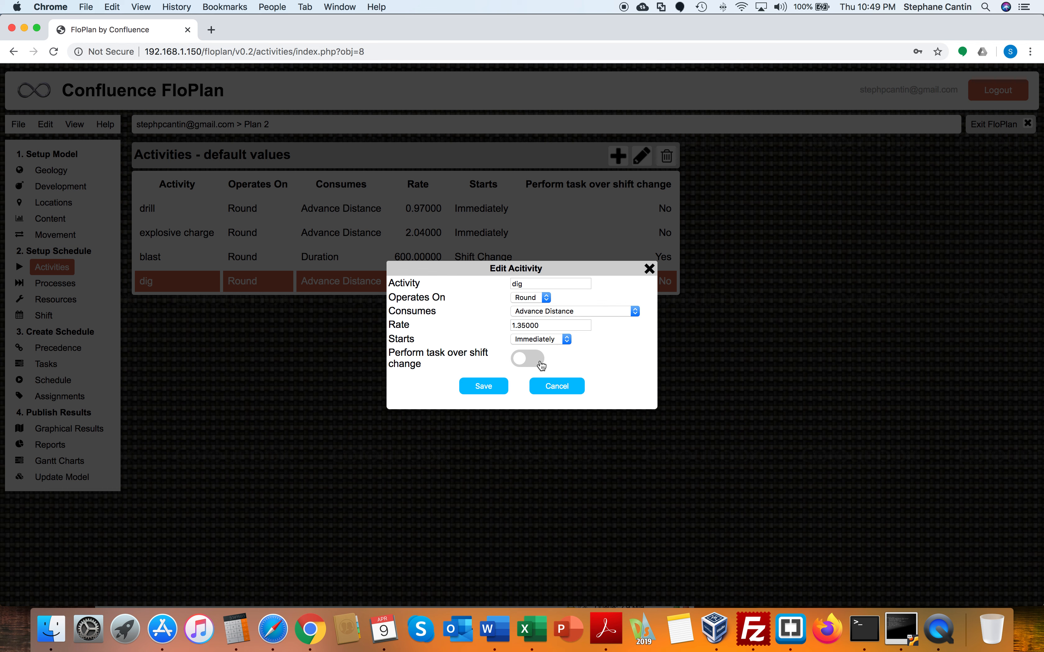
left_click(482, 388)
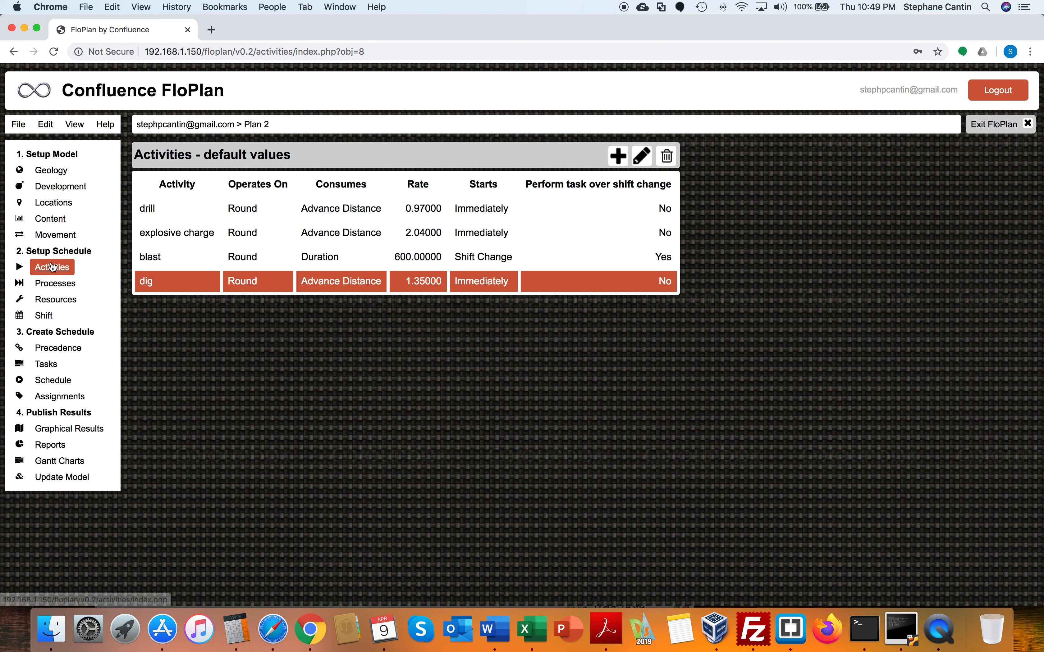
left_click(45, 316)
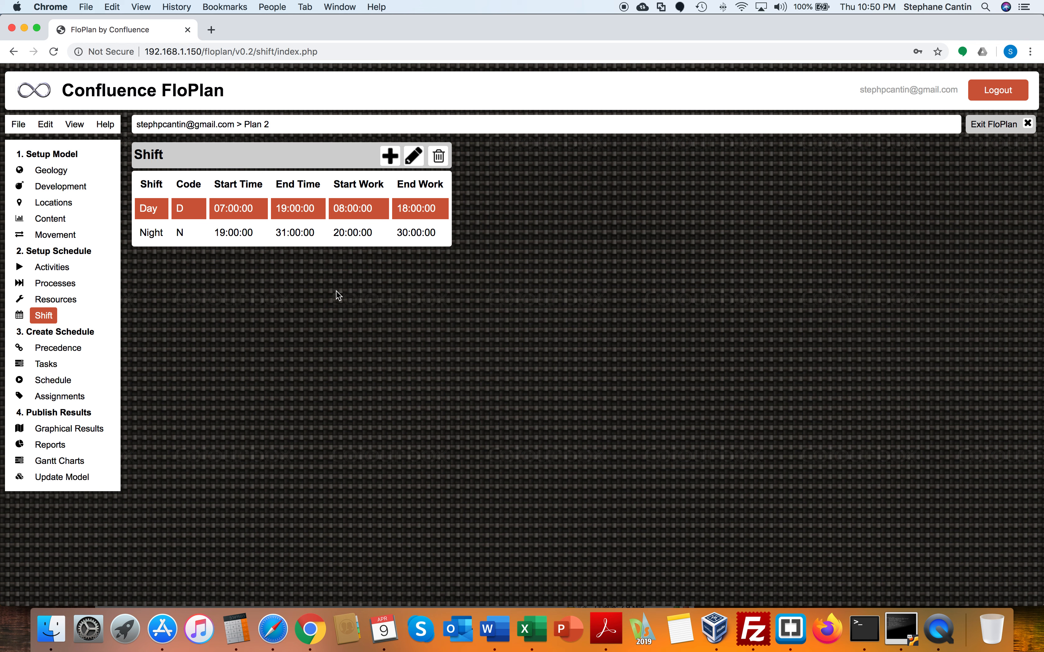
- Create the task schedule for Plan 2 with start date 2020-04-10 and look over the drill subtasks
left_click(50, 366)
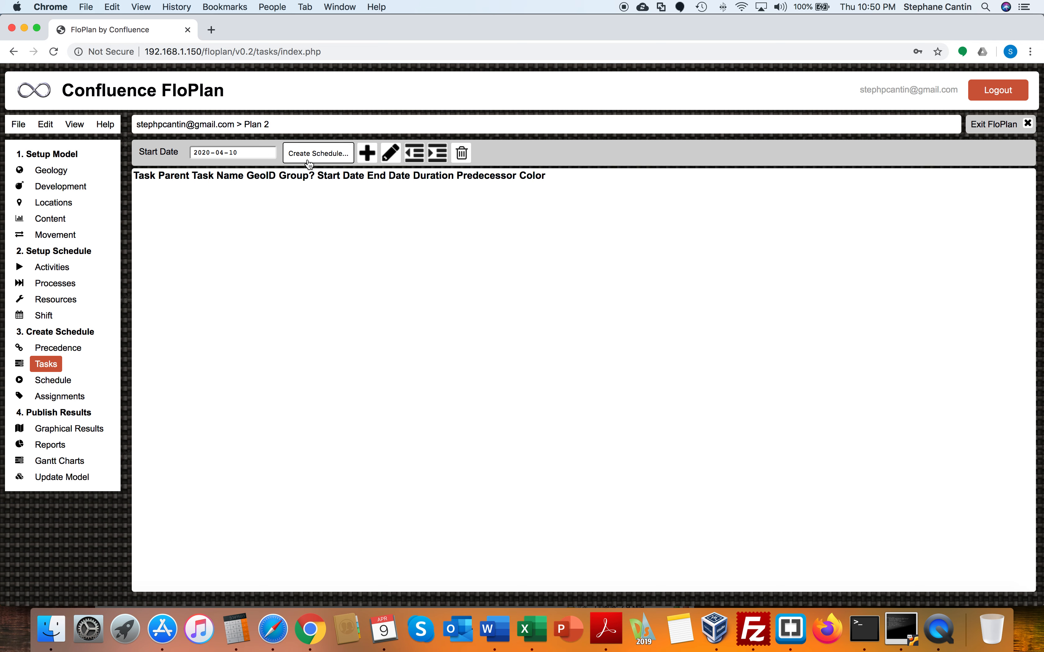
left_click(342, 159)
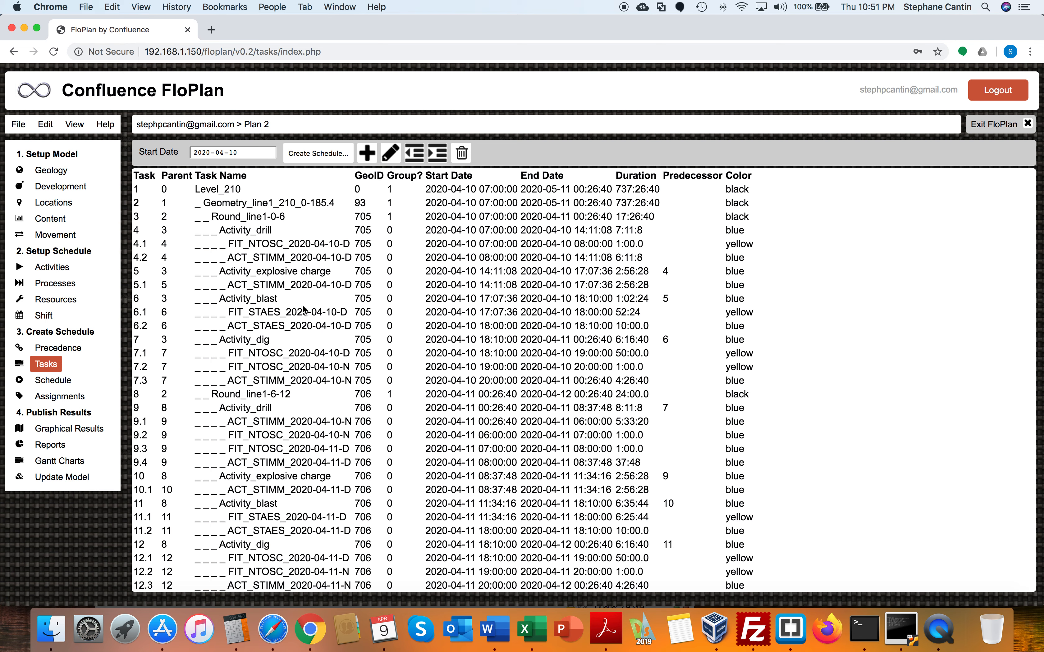
left_click_drag(261, 243, 313, 255)
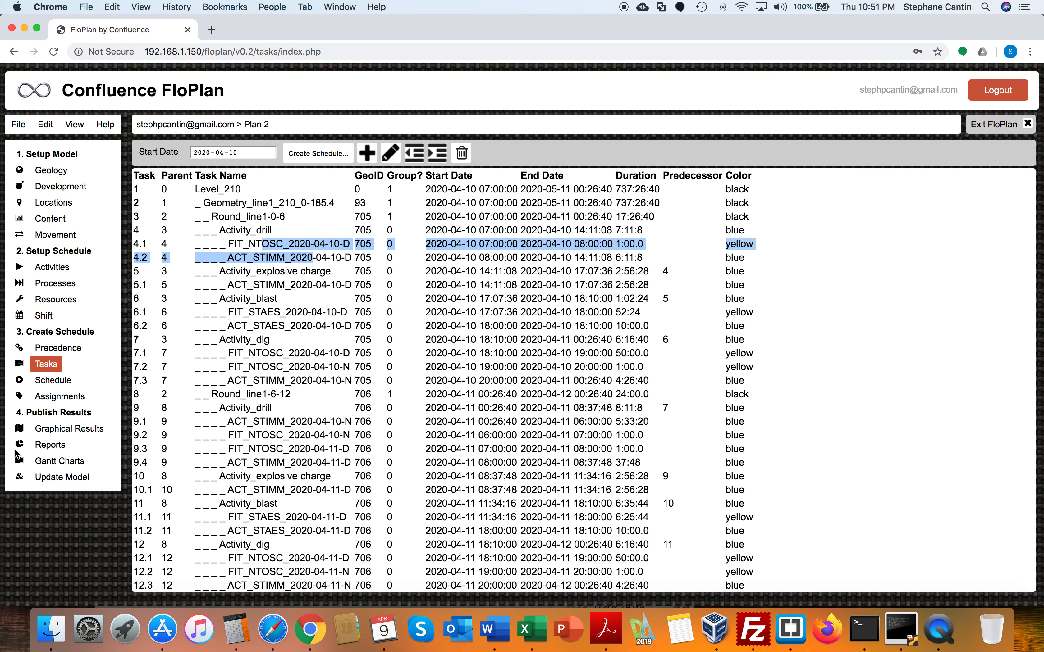
- Display the schedule as a Gantt chart and reduce its spacing to near the minimum
left_click(56, 384)
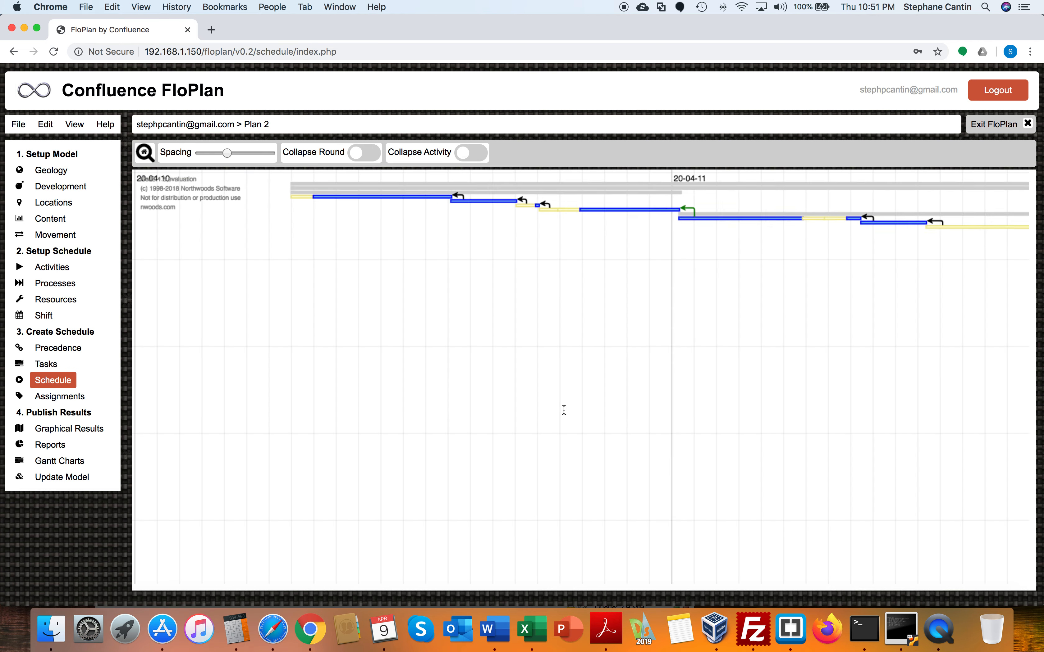
left_click_drag(227, 154, 202, 154)
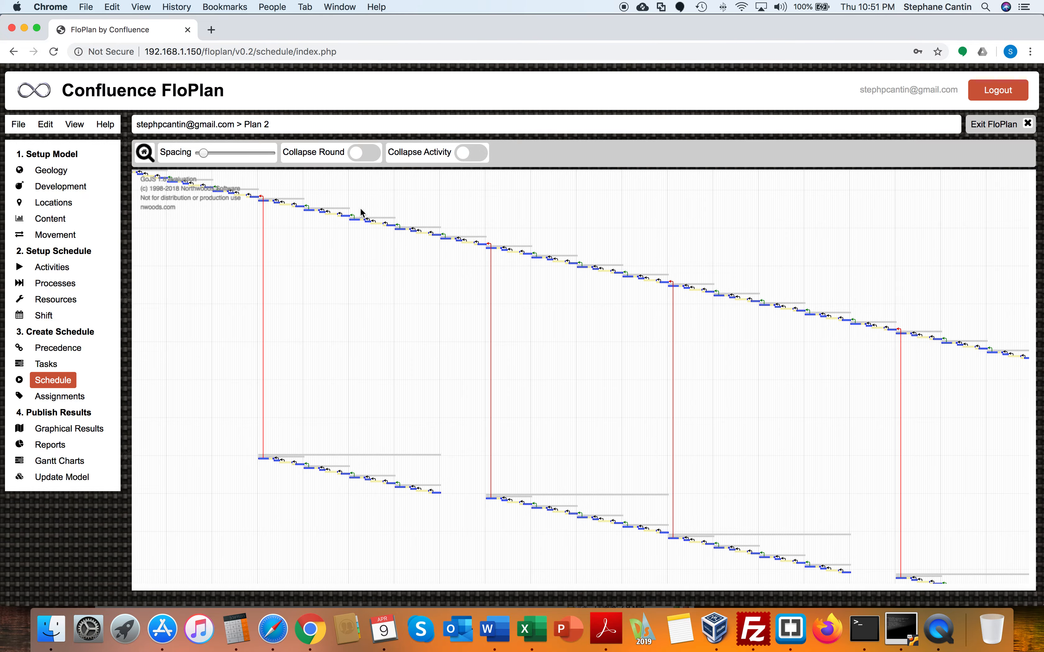
- Compare the Gantt chart with rounds collapsed and with both rounds and activities collapsed, leaving only the activities collapsed
left_click(371, 155)
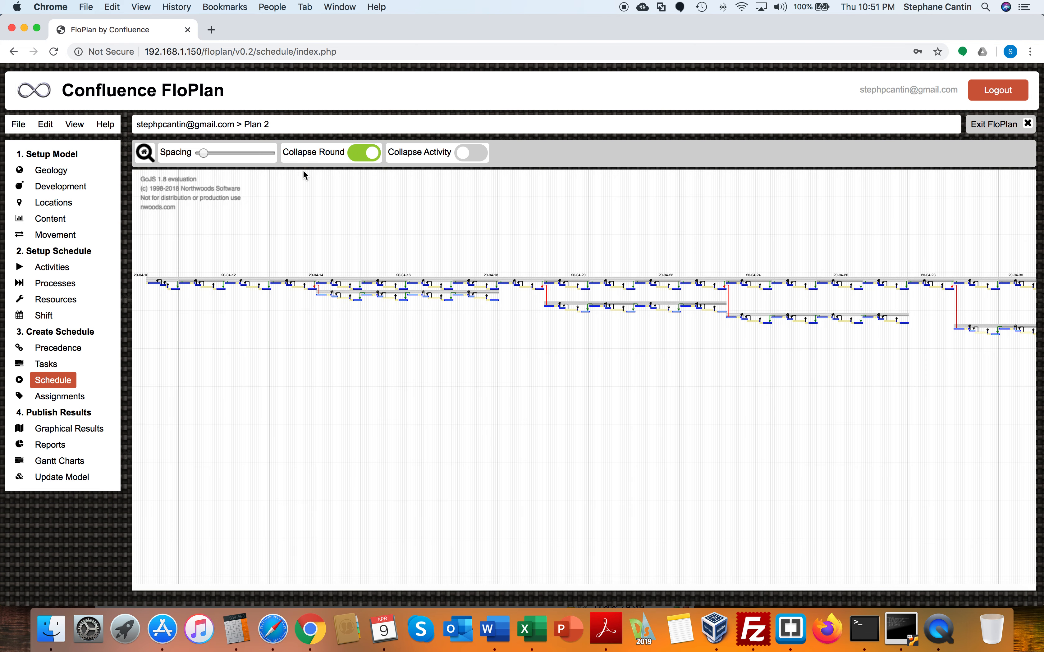
mouse_move(202, 153)
left_mouse_down()
mouse_move(183, 161)
mouse_move(205, 155)
left_mouse_up()
left_click(461, 155)
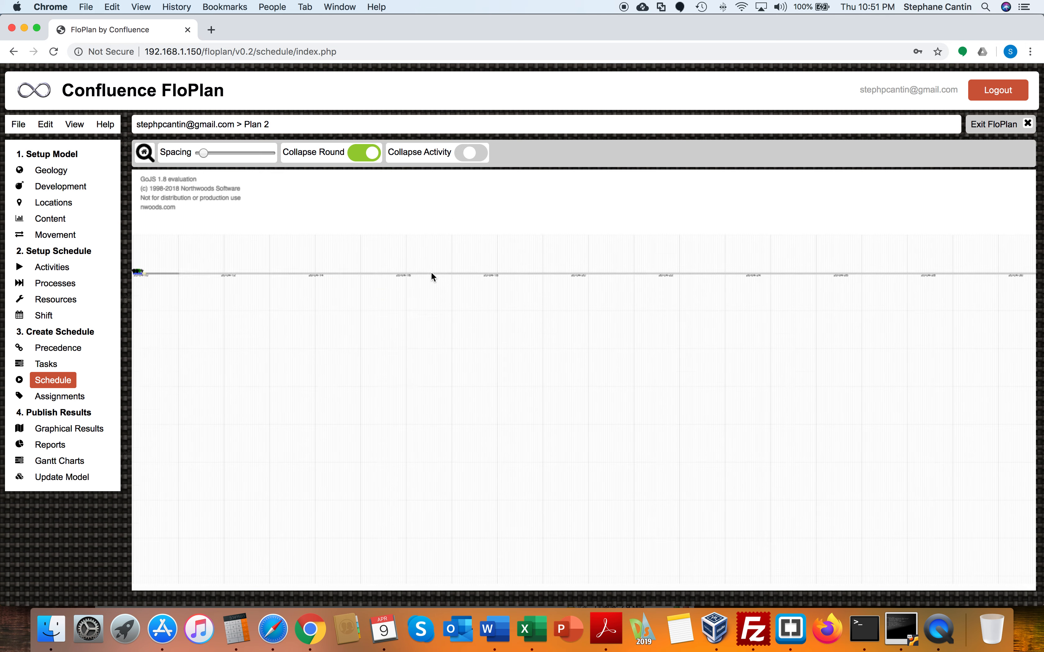
left_click(361, 155)
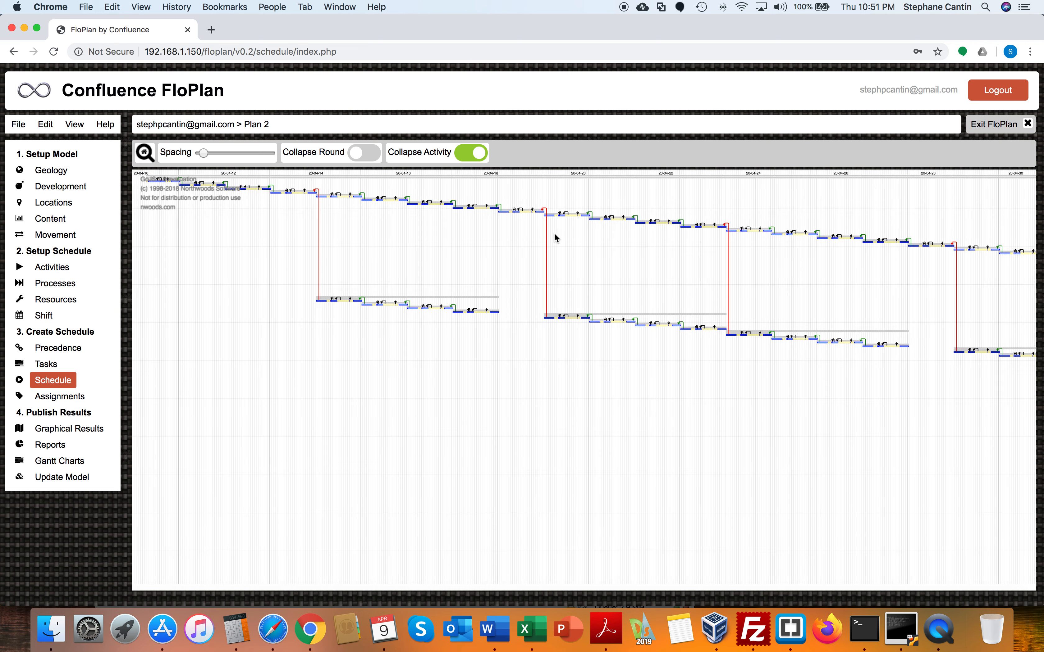
scroll(555, 236, "up", 3)
scroll(557, 237, "down", 2)
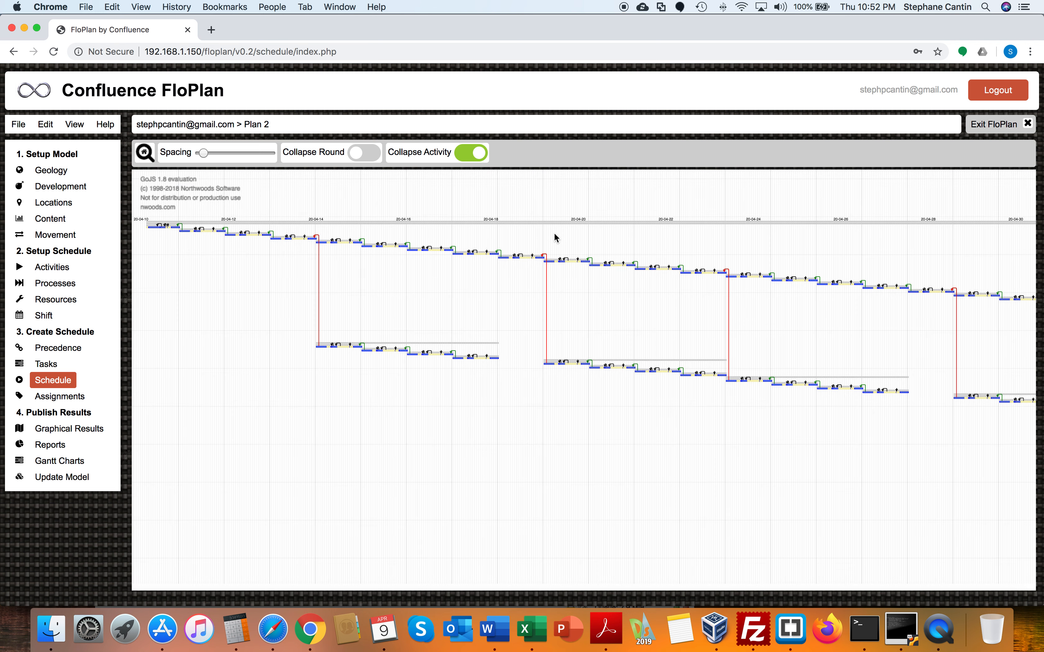
- Widen the Gantt chart's spacing to about the middle of its range and switch from collapsed activities to collapsed rounds
left_click(148, 156)
scroll(385, 348, "left", 4)
scroll(387, 351, "left", 5)
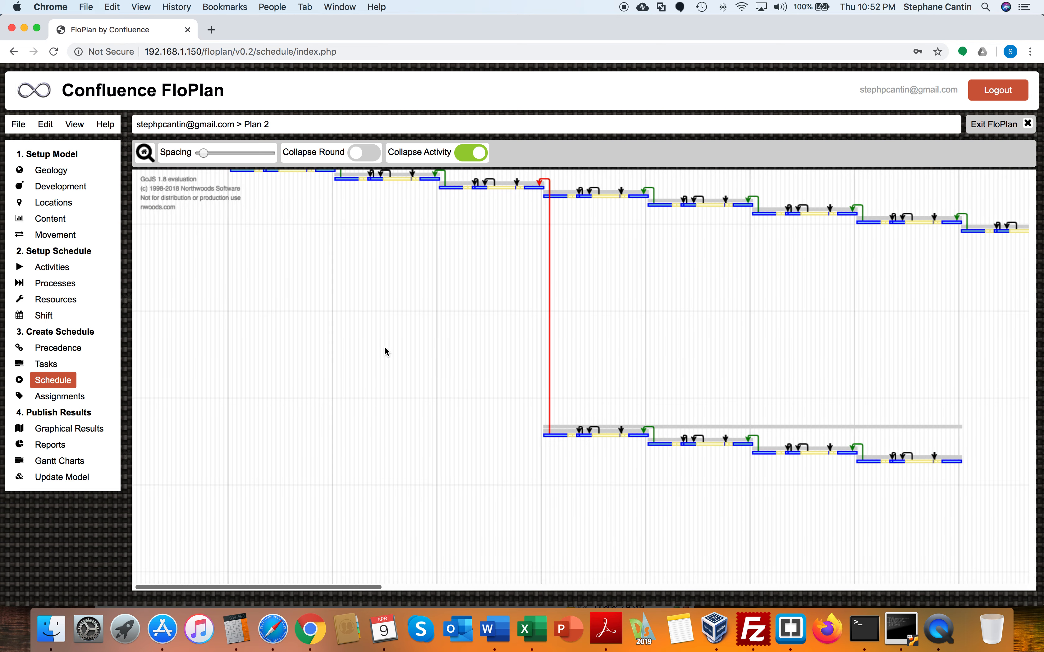
left_click(233, 151)
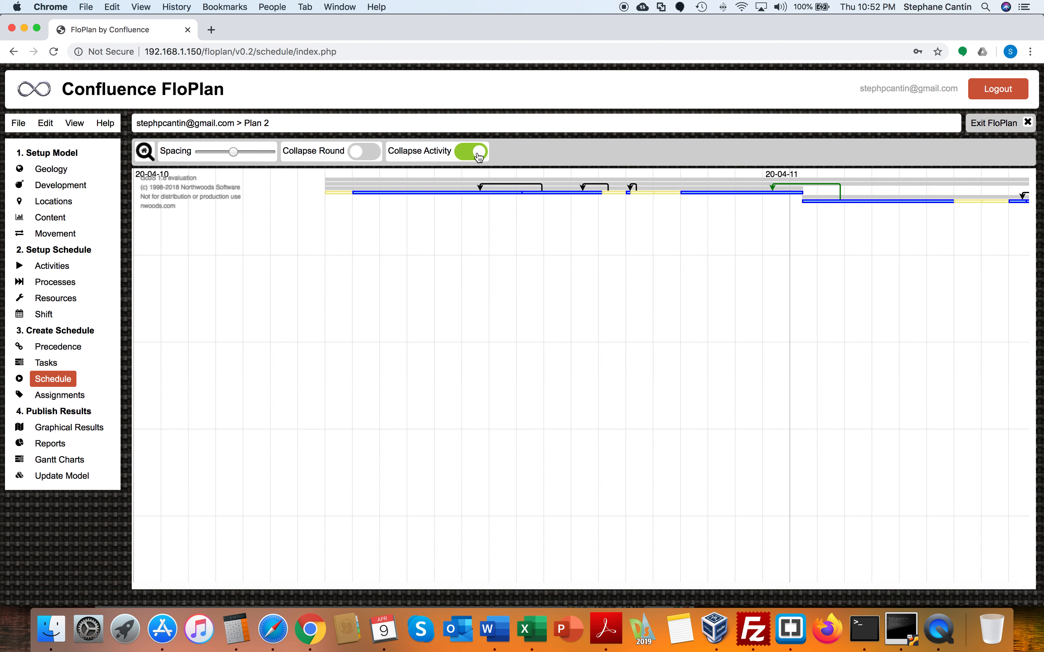
left_click(463, 154)
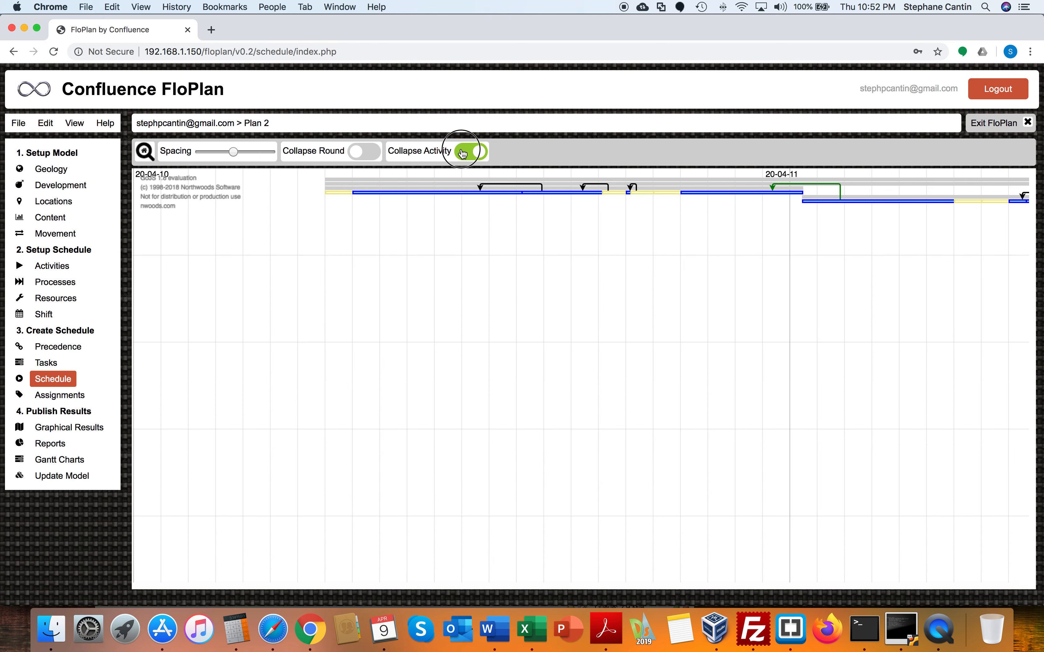
left_click(369, 153)
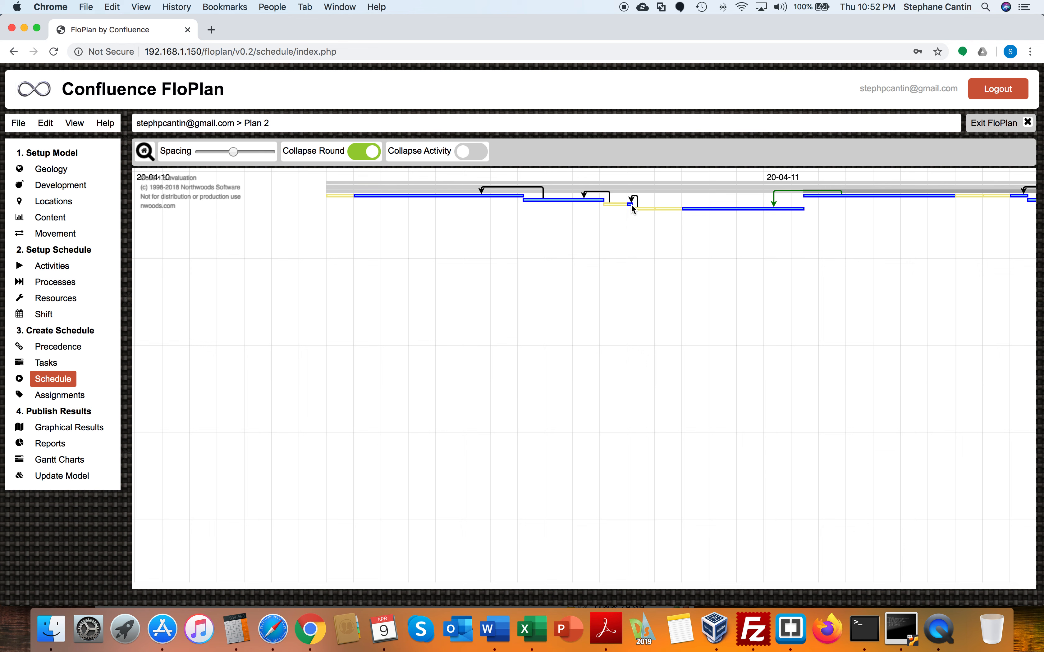
- Try to open the graphical results, return to the schedule, and examine the production physicals report by day
left_click(69, 427)
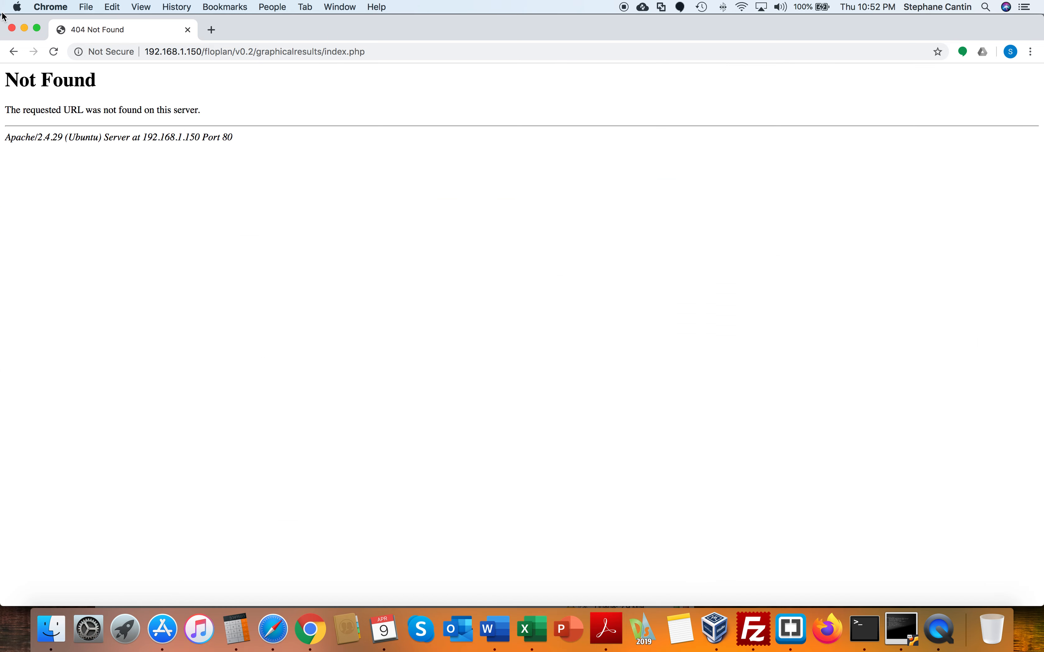
left_click(13, 51)
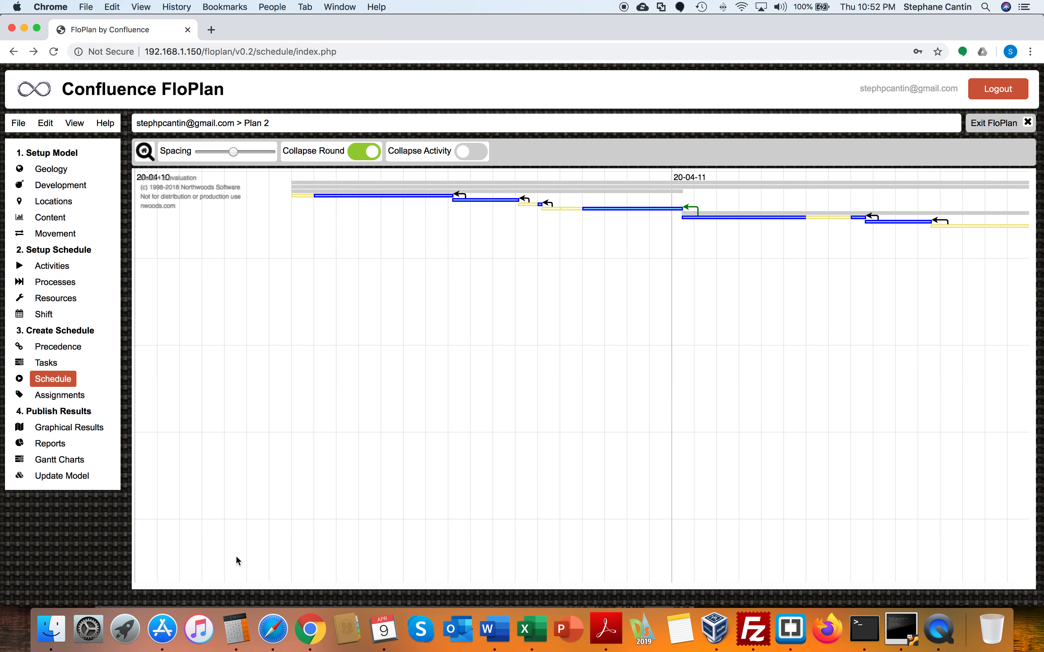
left_click(50, 444)
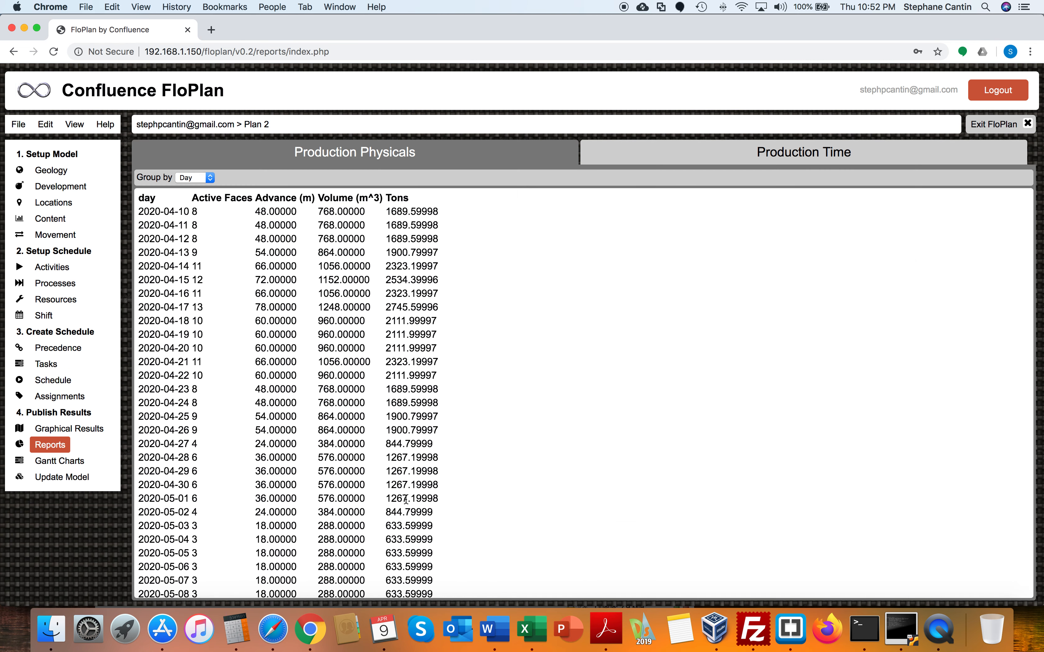
left_click(375, 161)
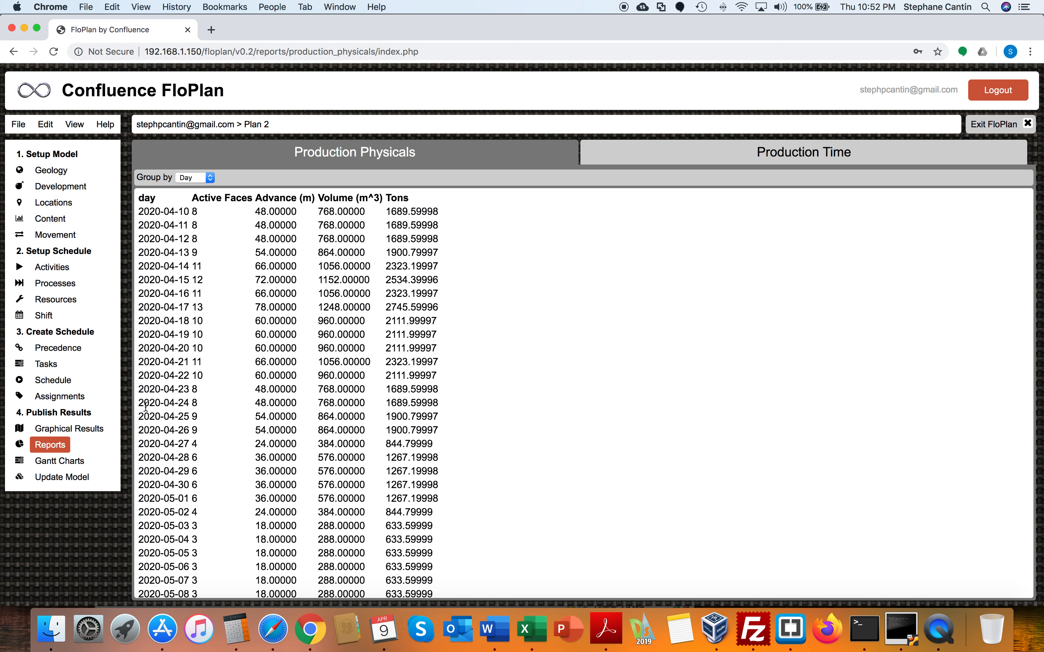
scroll(347, 438, "down", 2)
scroll(347, 438, "down", 20)
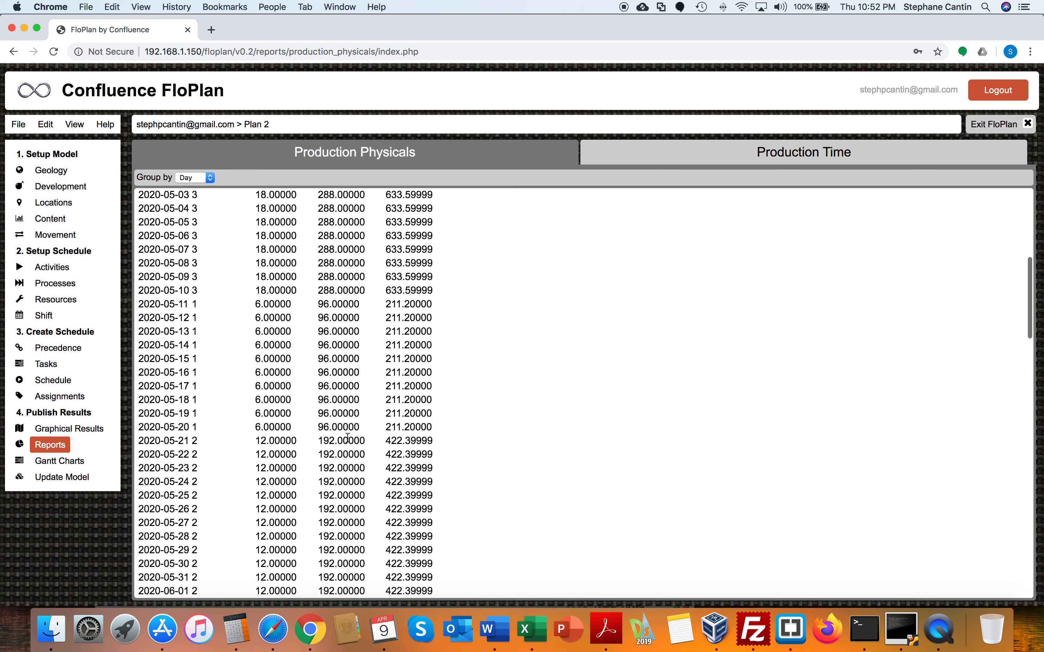
scroll(349, 441, "up", 20)
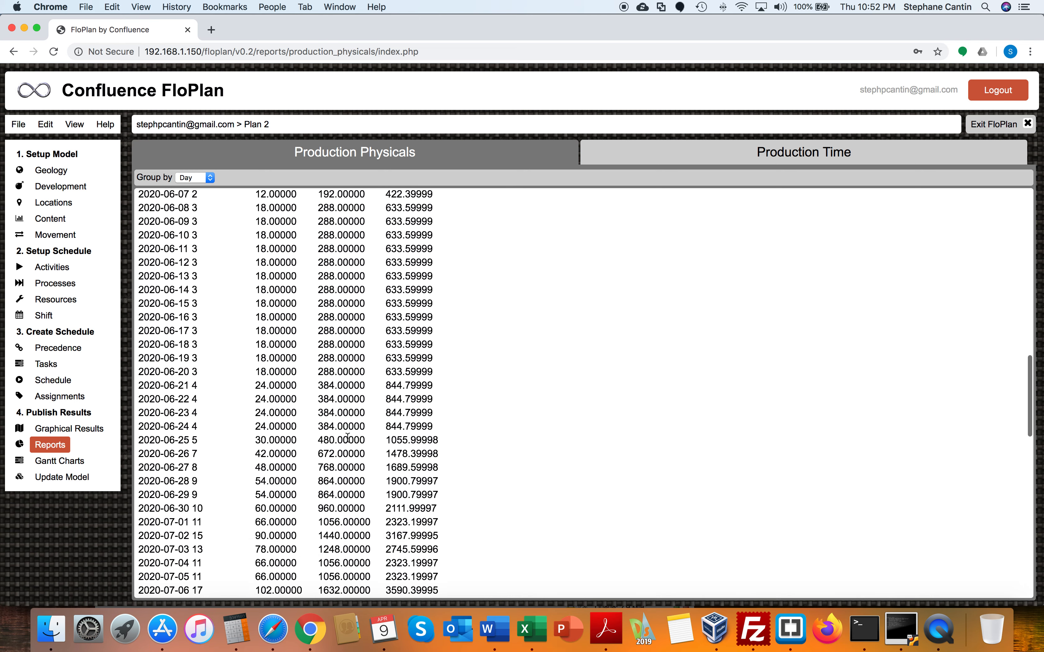
- Group the production physicals report by week and by month, and view the production time report grouped by month
left_click(203, 178)
left_click(207, 188)
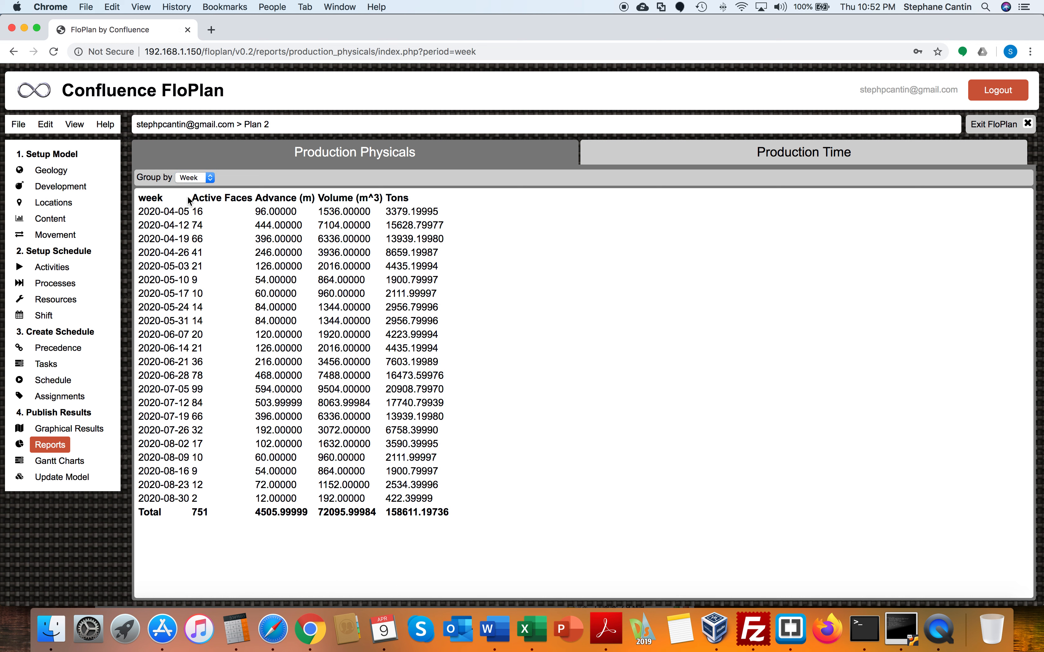
left_click(193, 179)
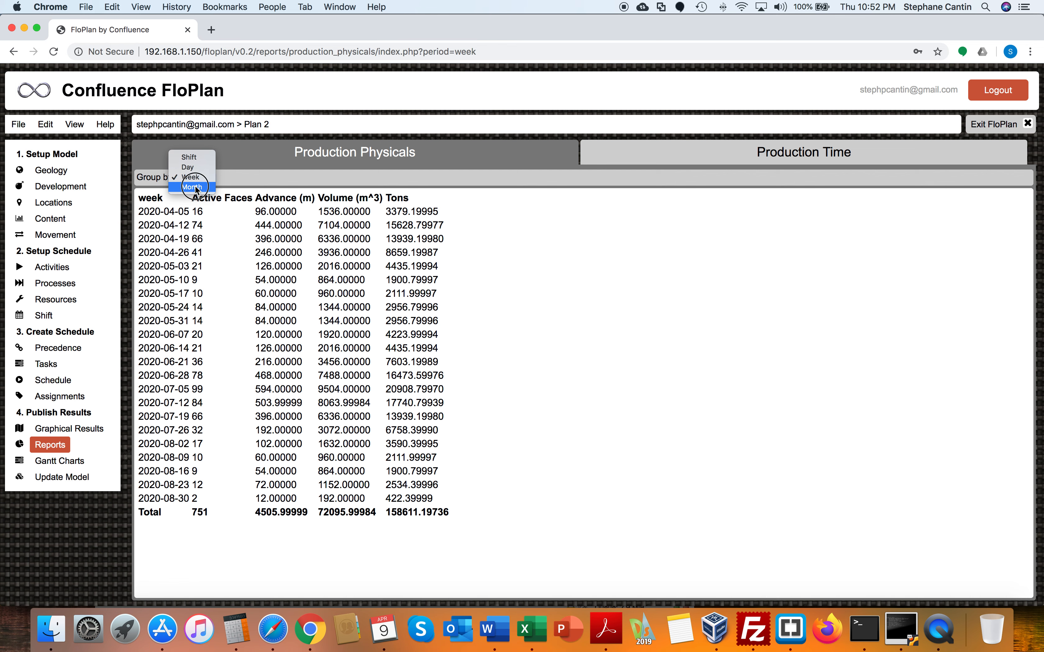
left_click(195, 188)
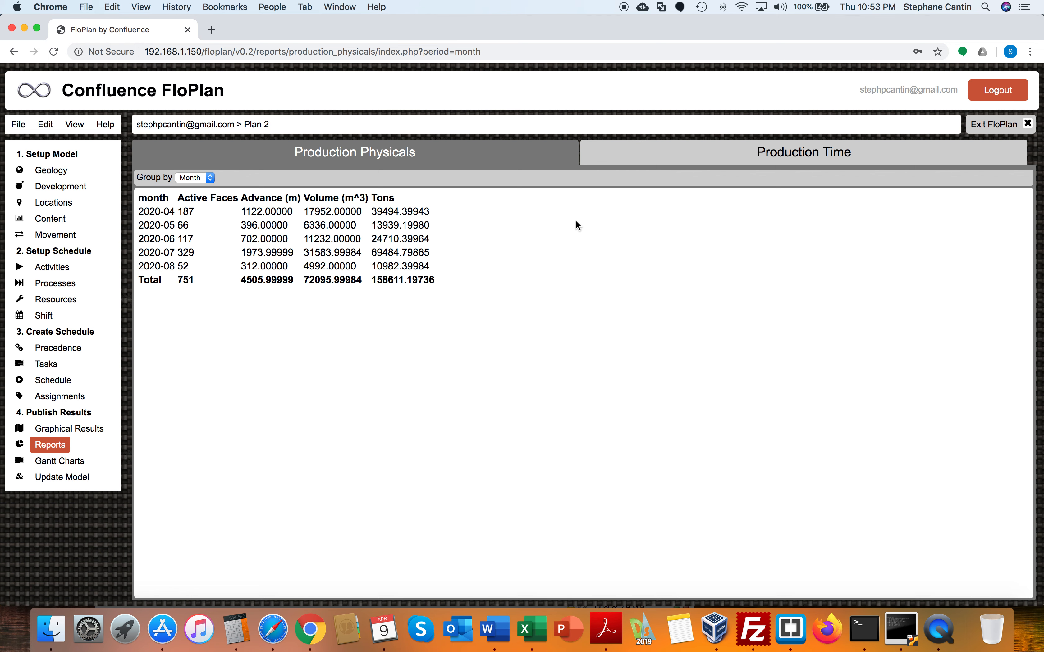
left_click(779, 149)
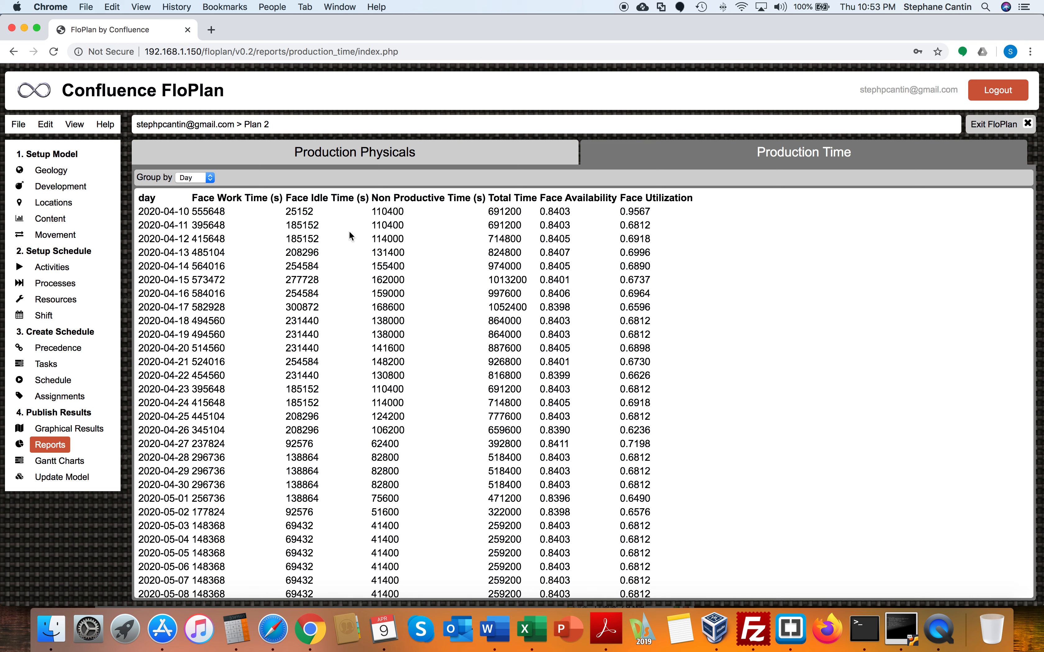
left_click(200, 200)
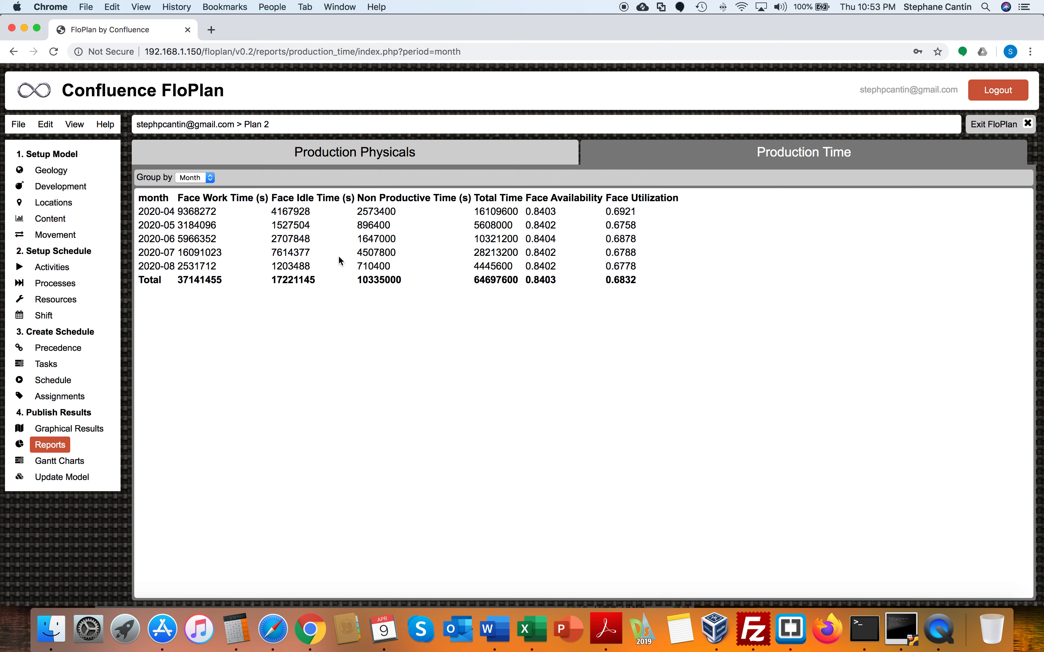
left_click(19, 126)
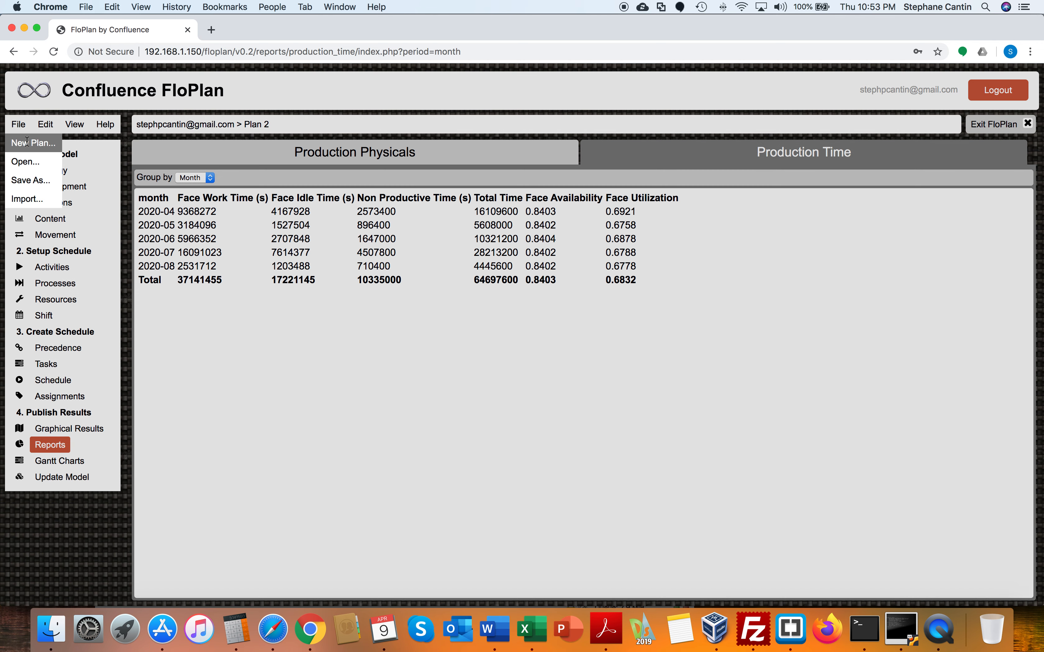
left_click(43, 162)
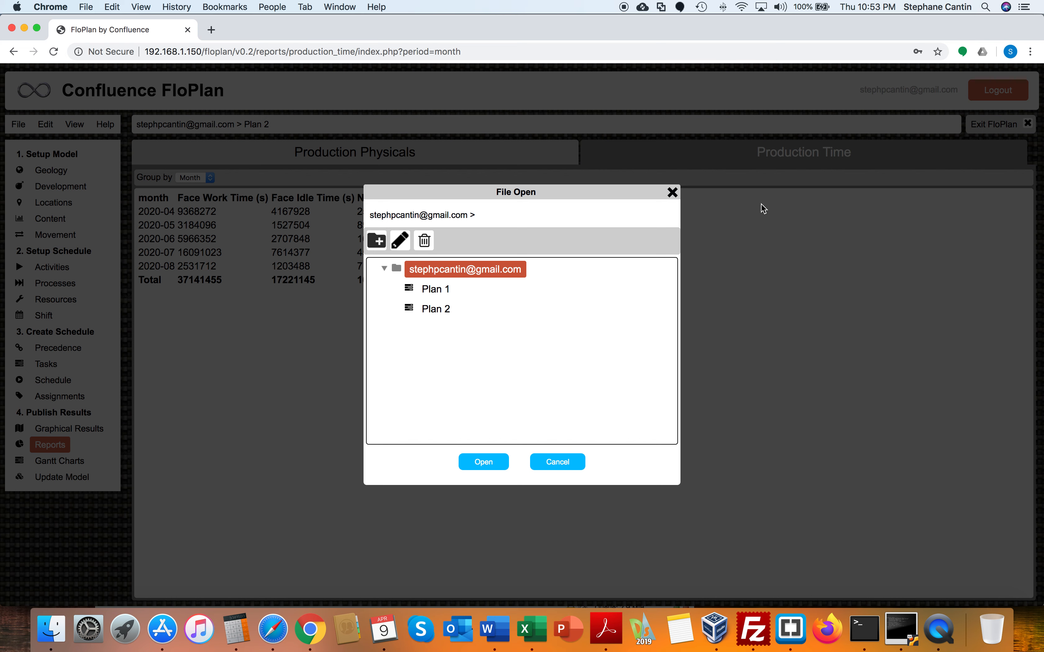
left_click(674, 194)
- Create a new plan named Plan 3 in the account's root folder
left_click(26, 123)
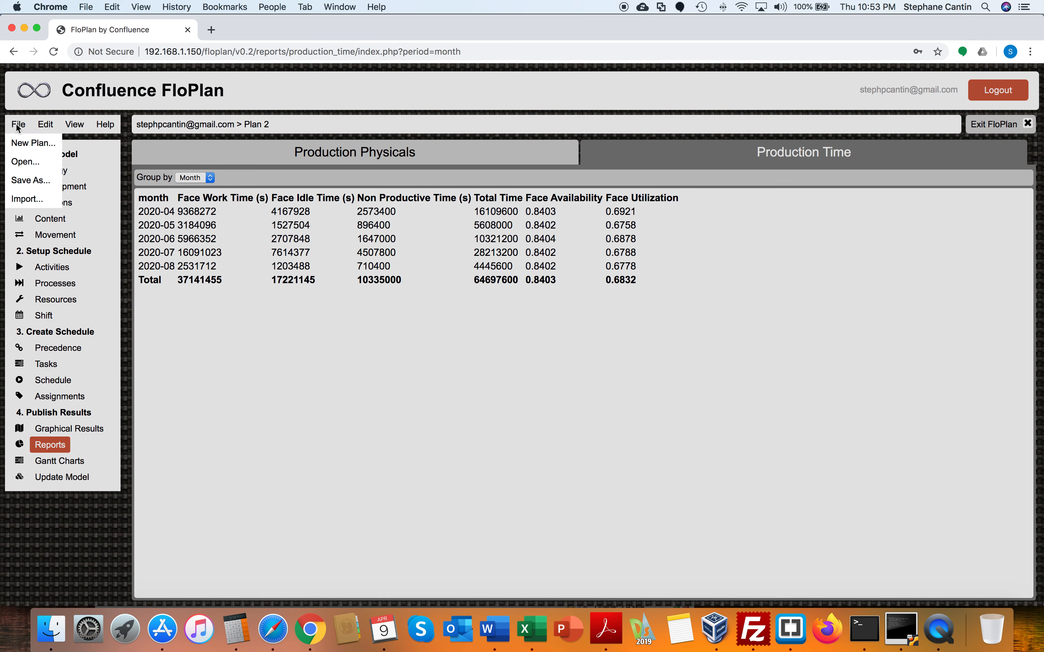
left_click(22, 140)
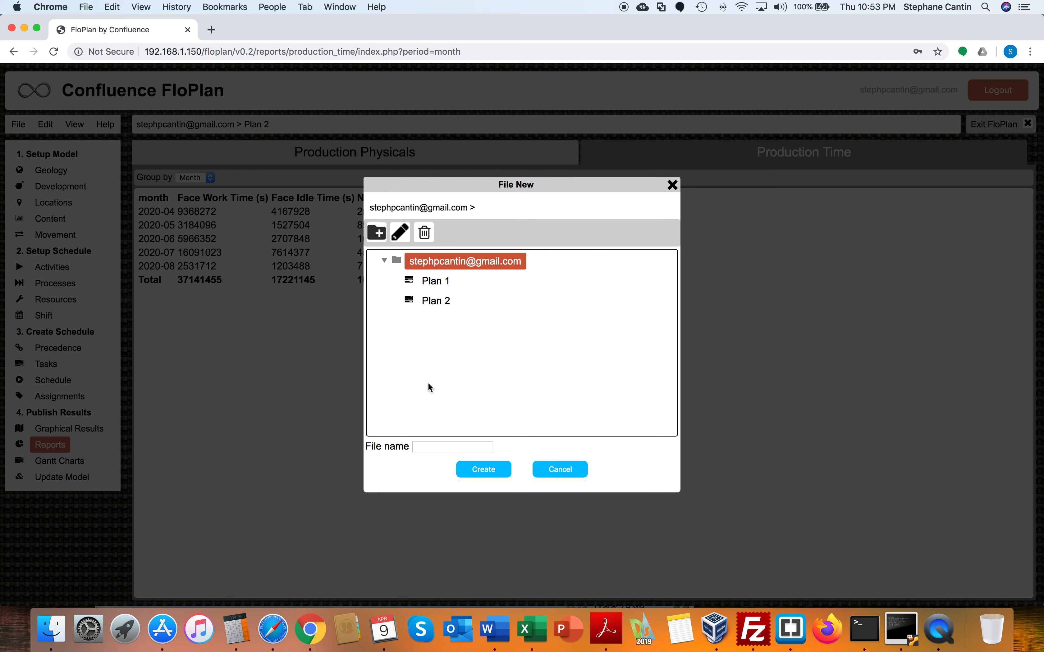
left_click(439, 445)
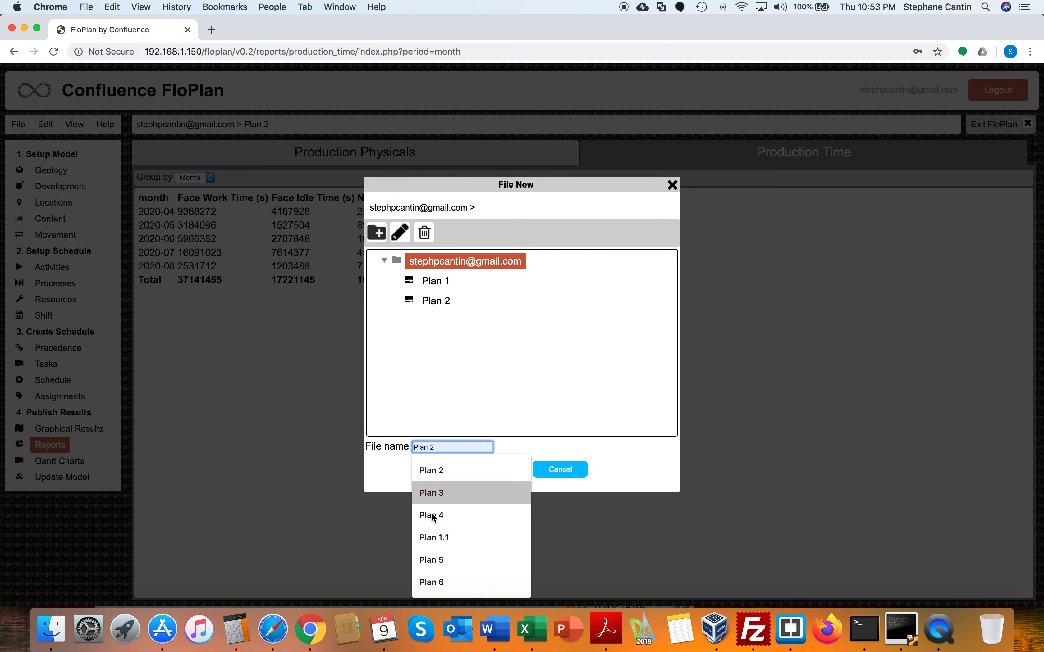
left_click(436, 496)
left_click(474, 467)
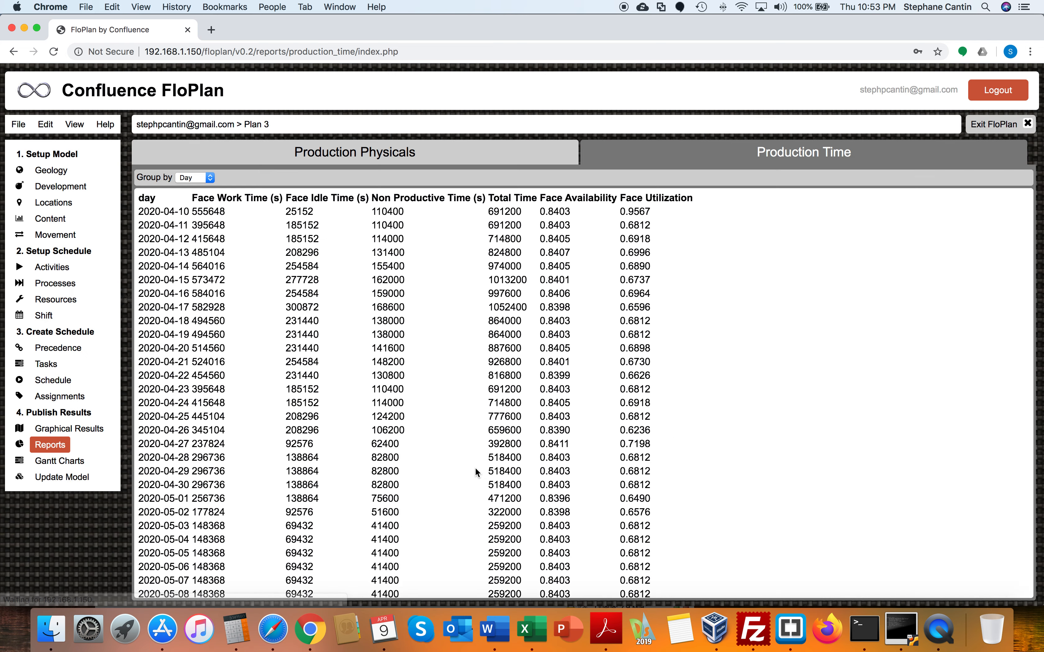
- Import the development centerlines for Plan 3 from czone tunnels_center_lines_only_sml_1L1R_3.dxf in the test_data folder
left_click(78, 185)
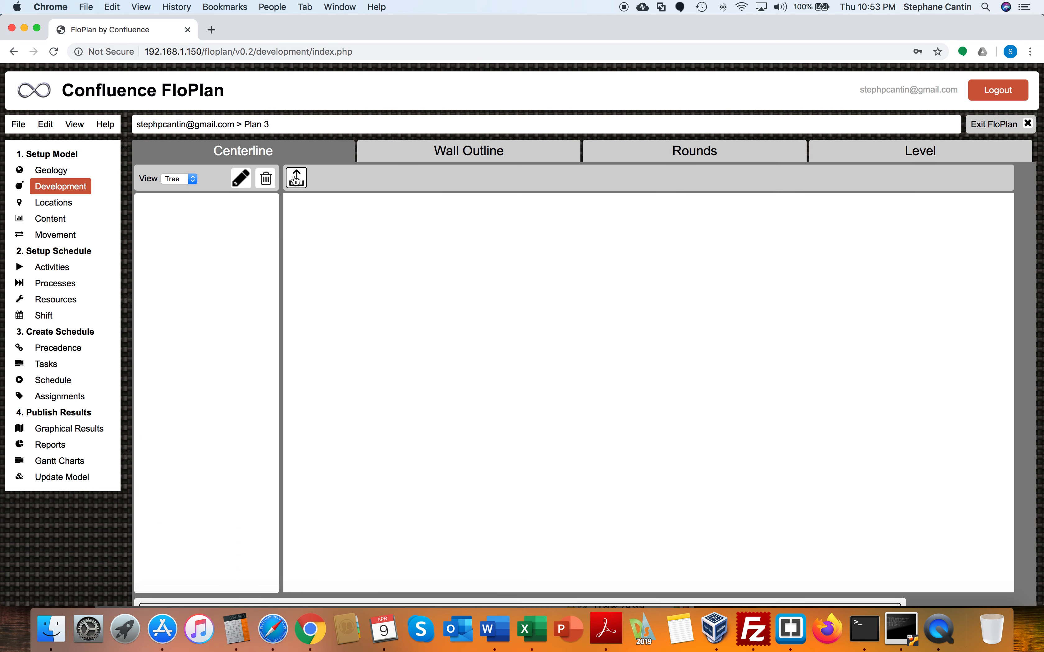
left_click(582, 317)
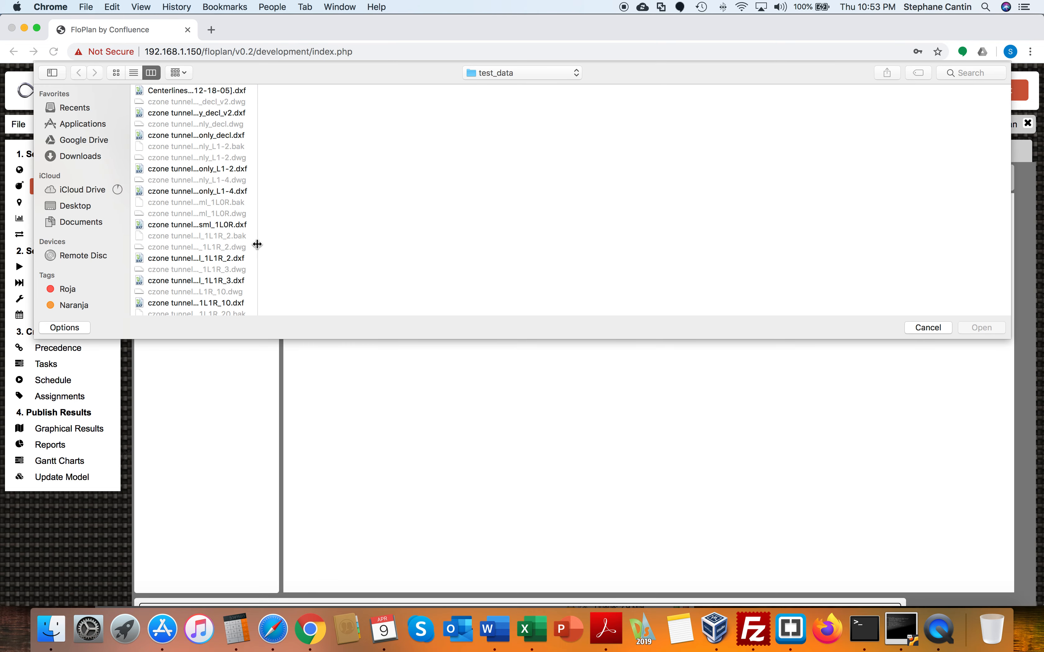
left_click_drag(258, 245, 519, 251)
left_click(288, 281)
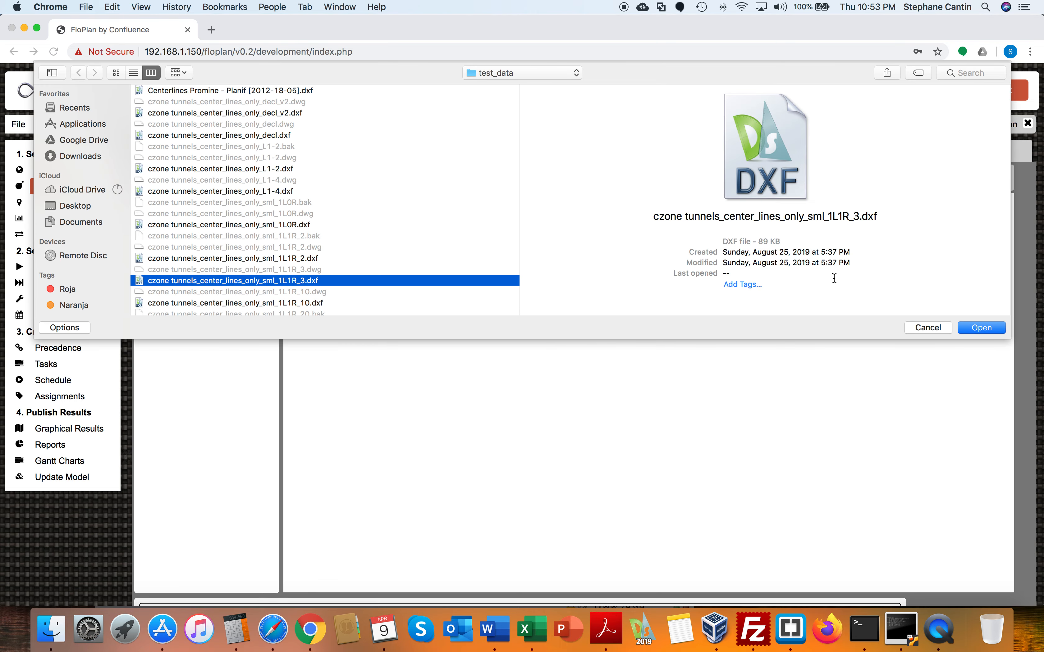
left_click(999, 328)
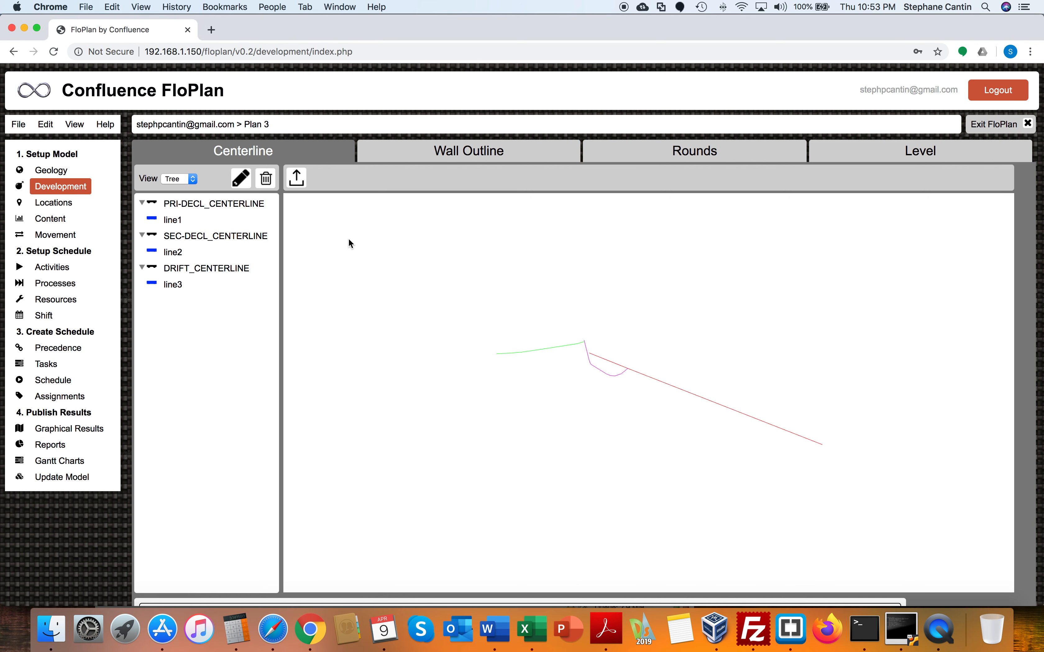
- Import the centerlines from czone tunnels_center_lines_only_sml_1L1R_10.dxf and display their wall outlines
left_click(297, 177)
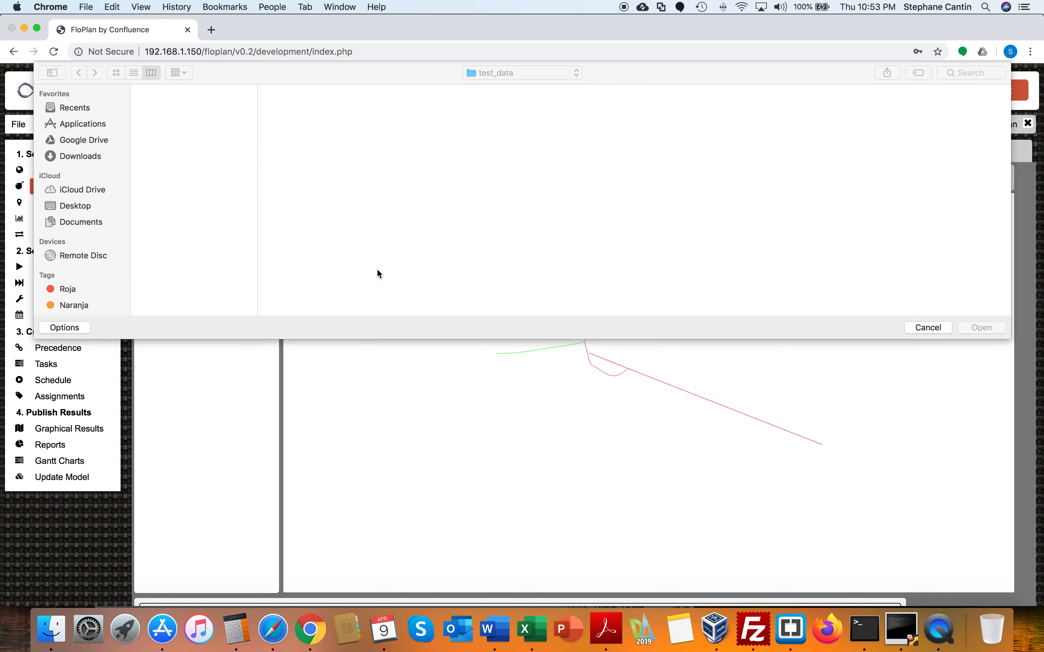
left_click_drag(256, 255, 507, 268)
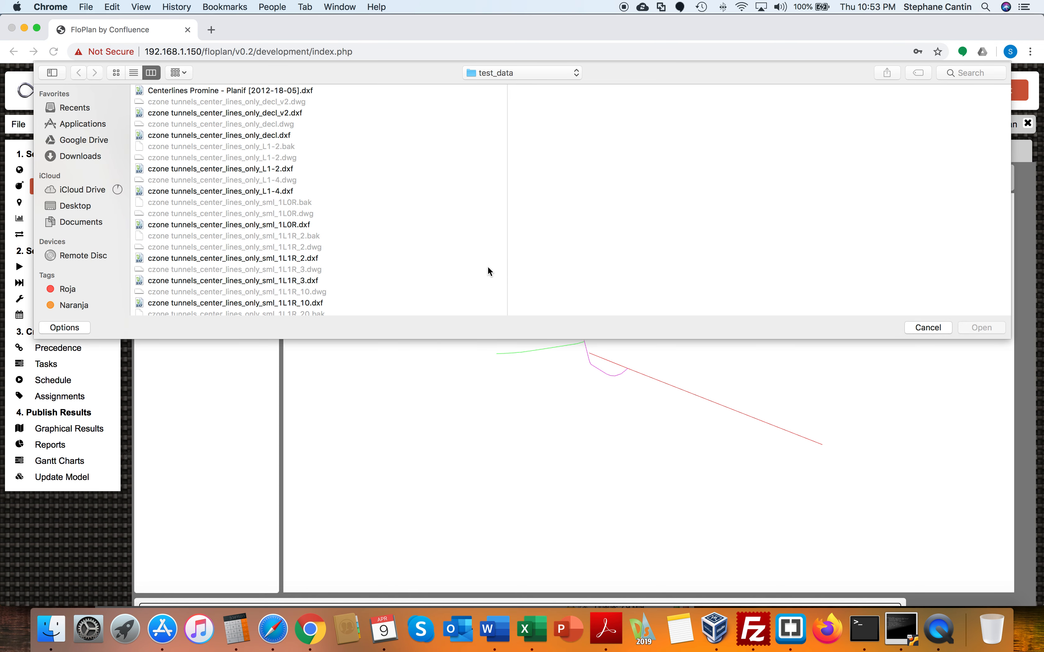
scroll(347, 273, "down", 5)
scroll(346, 270, "down", 2)
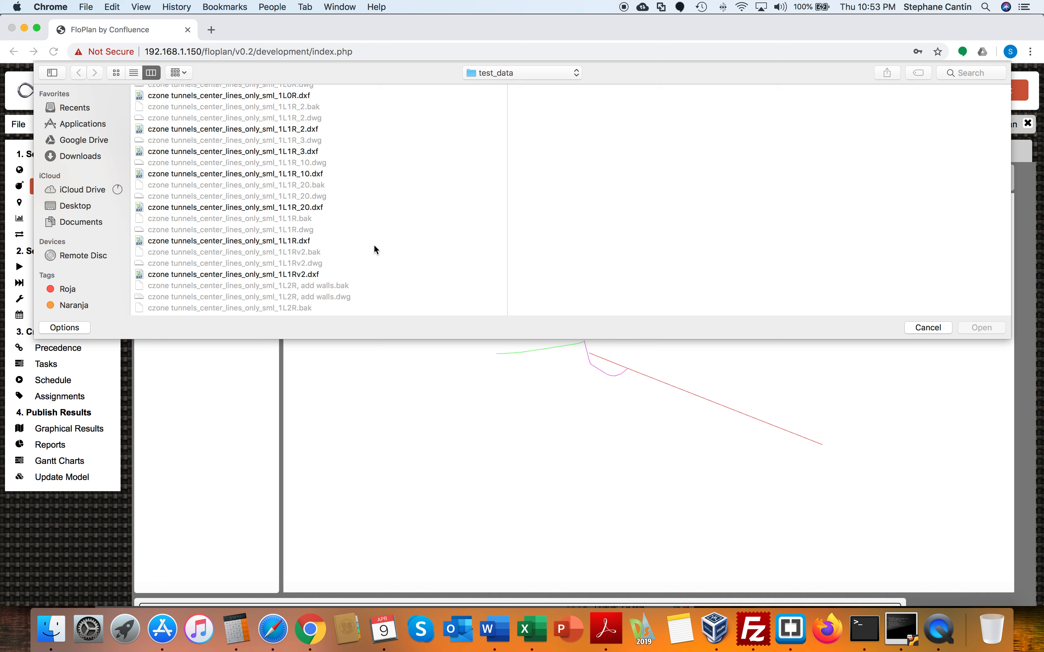
left_click(311, 175)
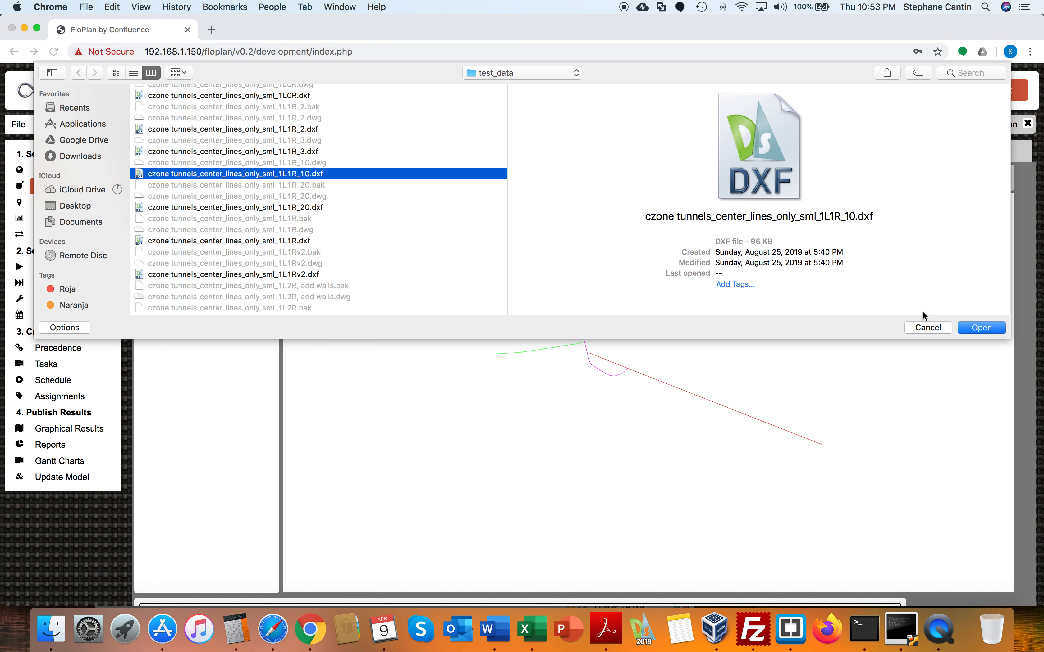
left_click(988, 328)
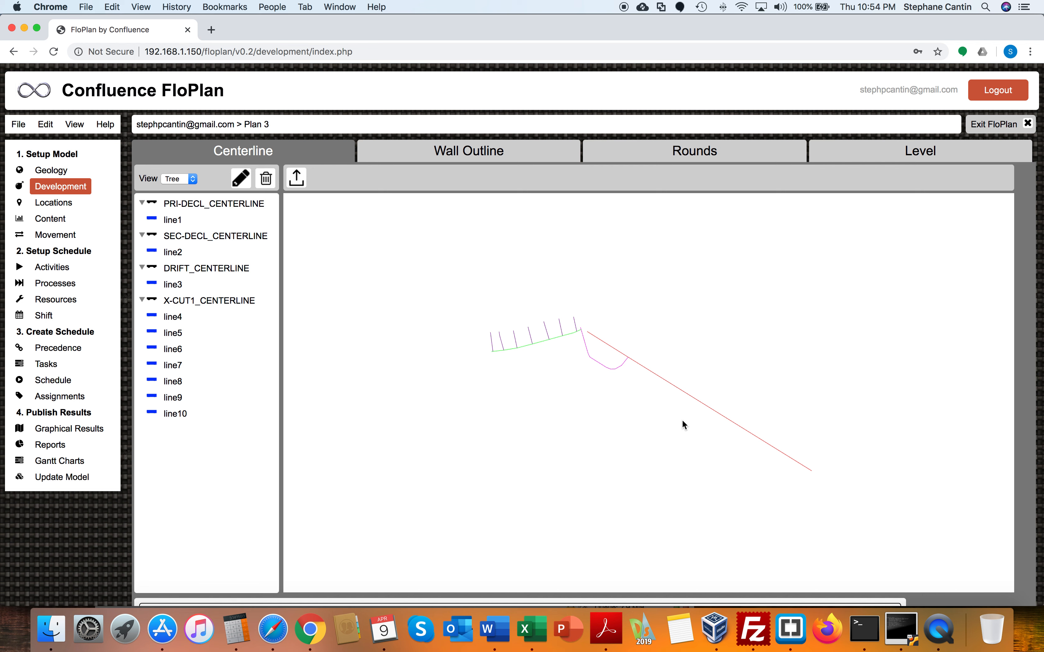
mouse_move(685, 425)
left_mouse_down()
mouse_move(653, 396)
mouse_move(660, 367)
left_mouse_up()
left_click(444, 147)
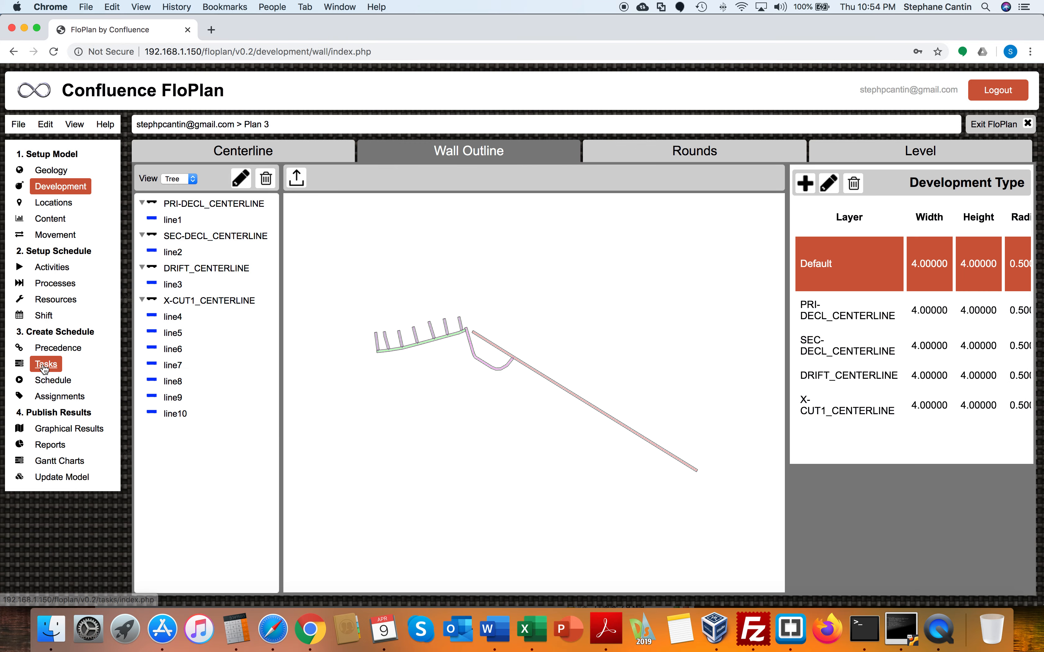
- Create the task schedule for Plan 3 with a start date of 2020-05-21
left_click(46, 365)
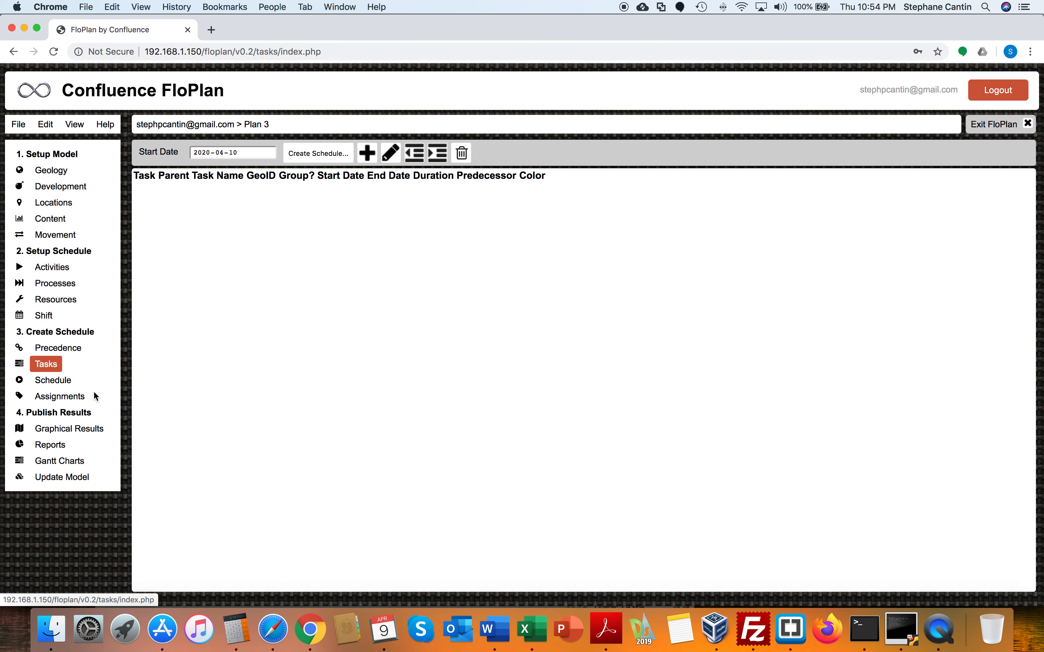
left_click(270, 153)
left_click(339, 174)
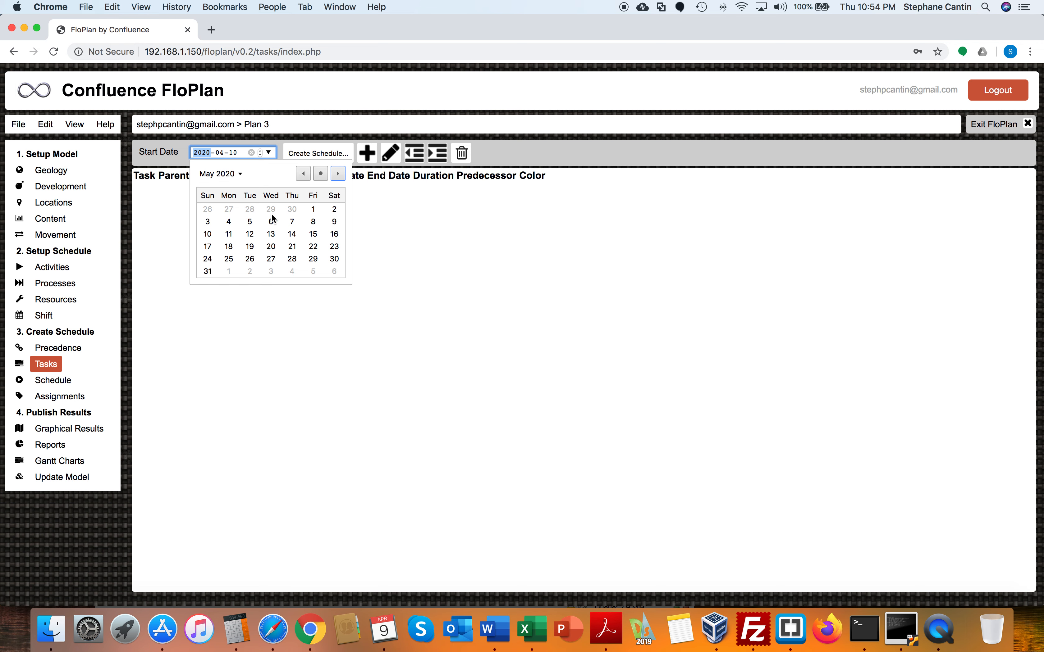
left_click(293, 246)
left_click(319, 160)
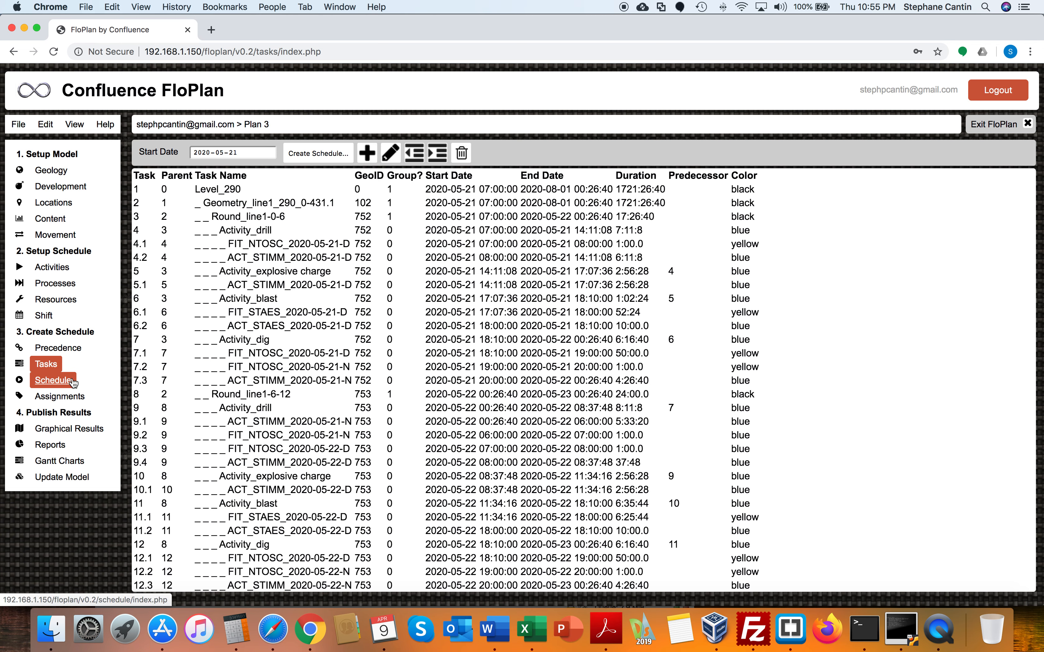
- Display Plan 3's schedule chart with minimum spacing and the rounds collapsed
left_click(56, 380)
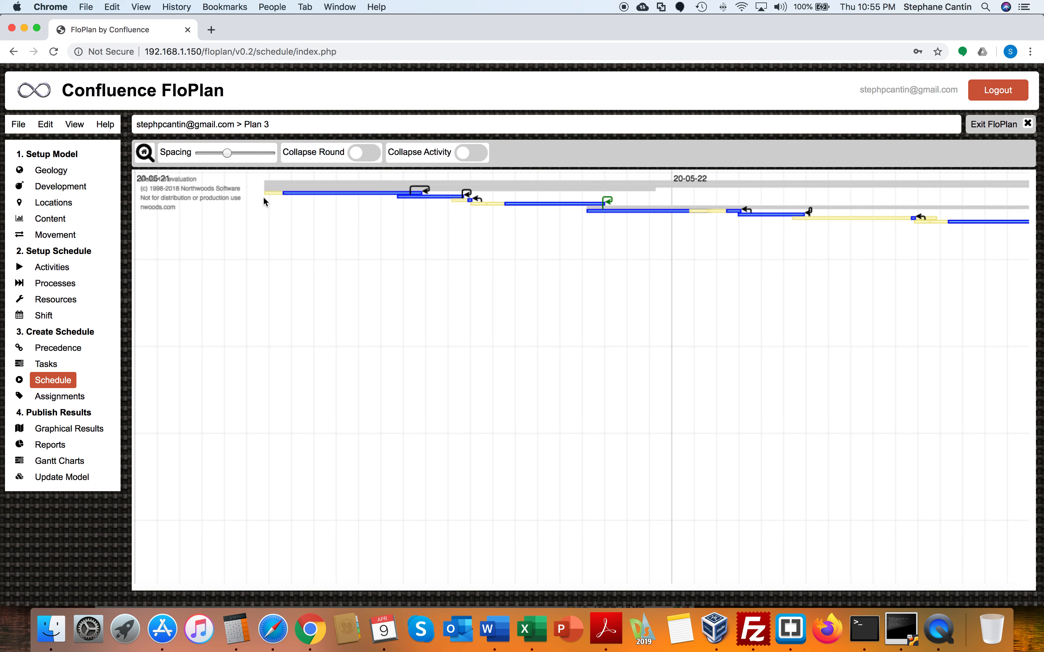
left_click_drag(227, 152, 198, 153)
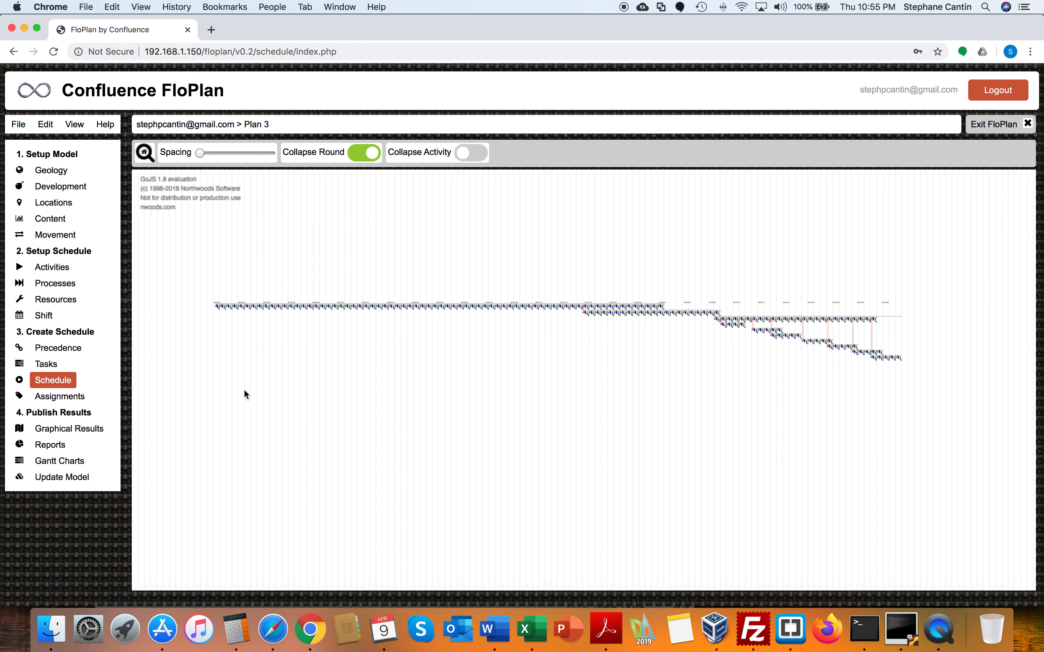
- View the production physicals report for Plan 3 grouped by month
left_click(49, 448)
left_click(206, 178)
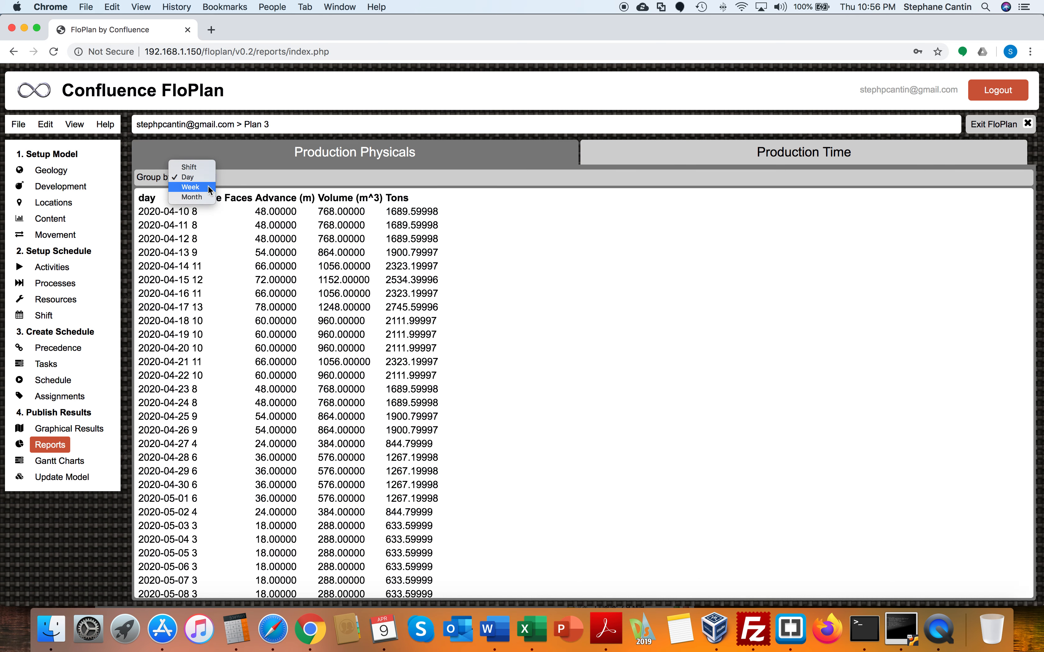
left_click(192, 197)
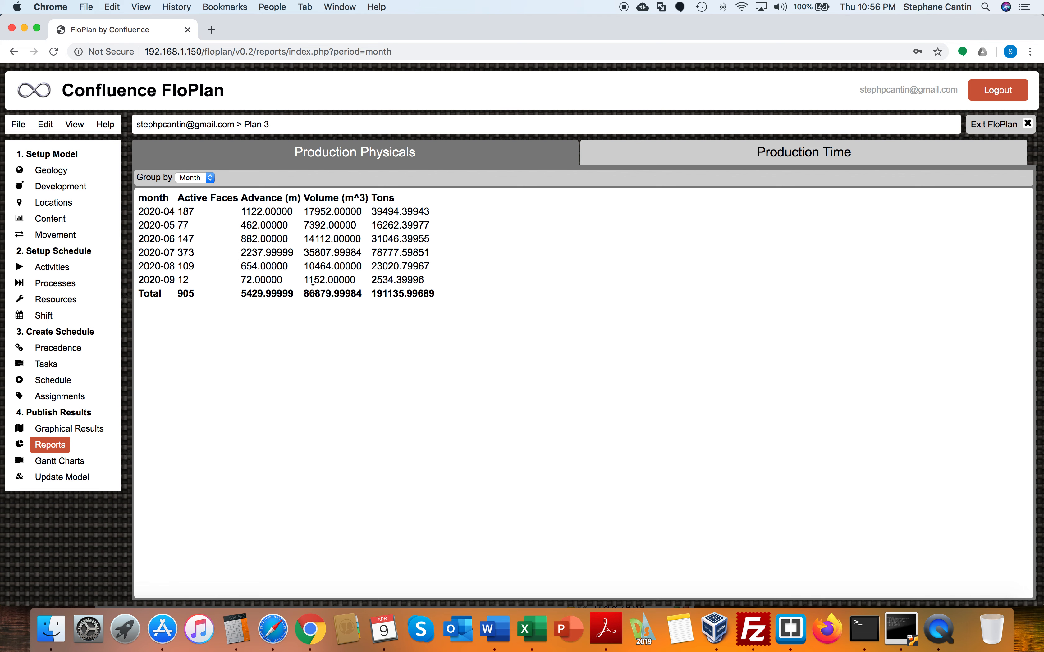
- Return to the development centerlines and open Plan 2 from the account's root folder
left_click(73, 190)
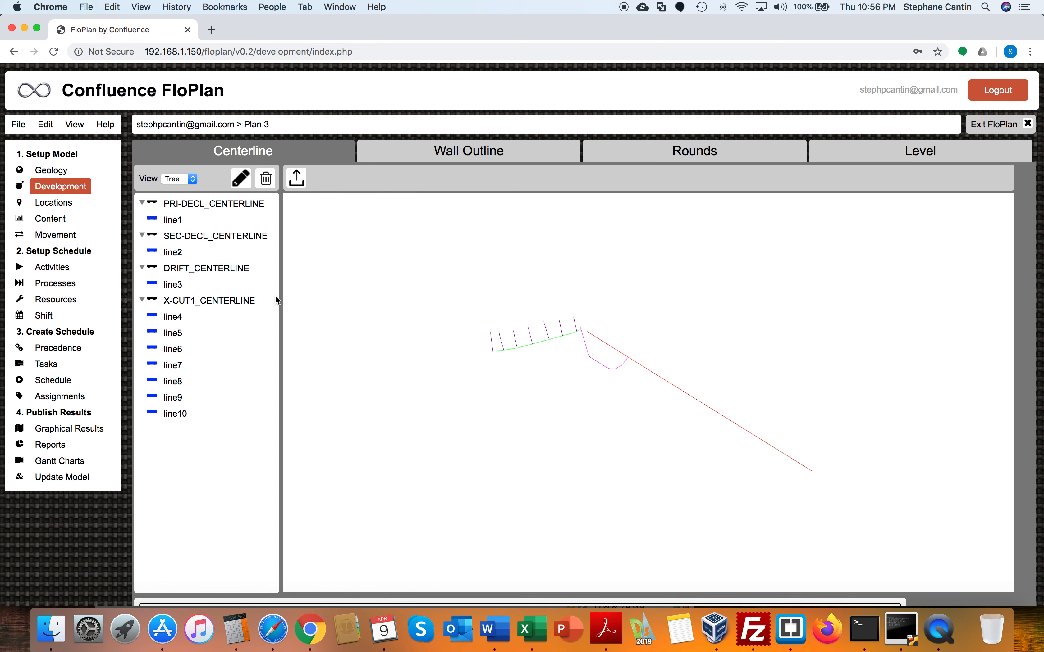
left_click(19, 124)
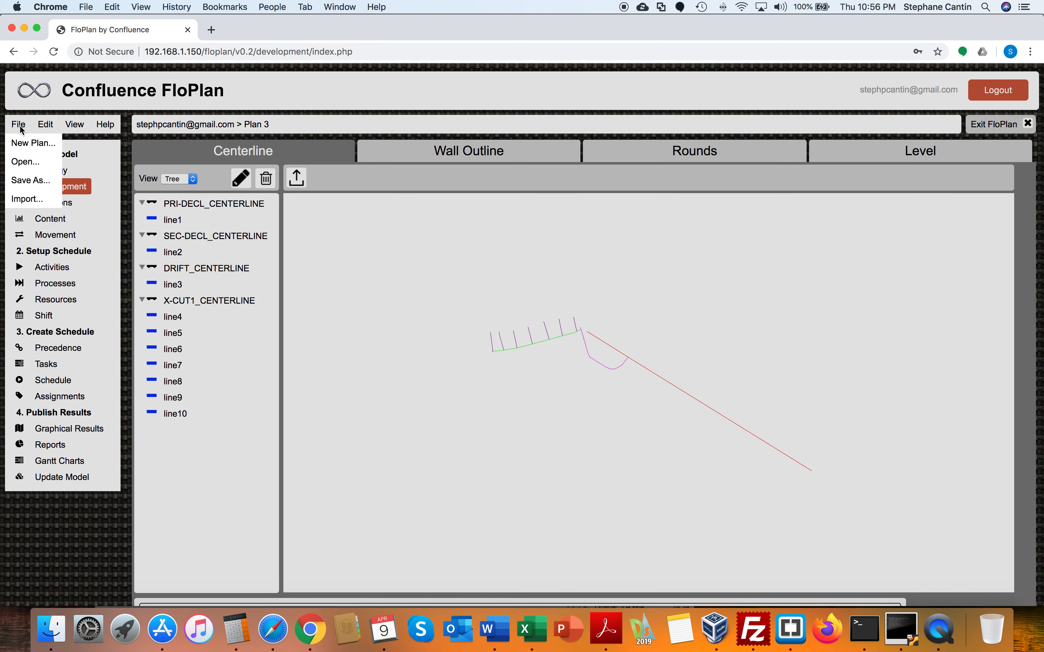
left_click(25, 161)
left_click(439, 292)
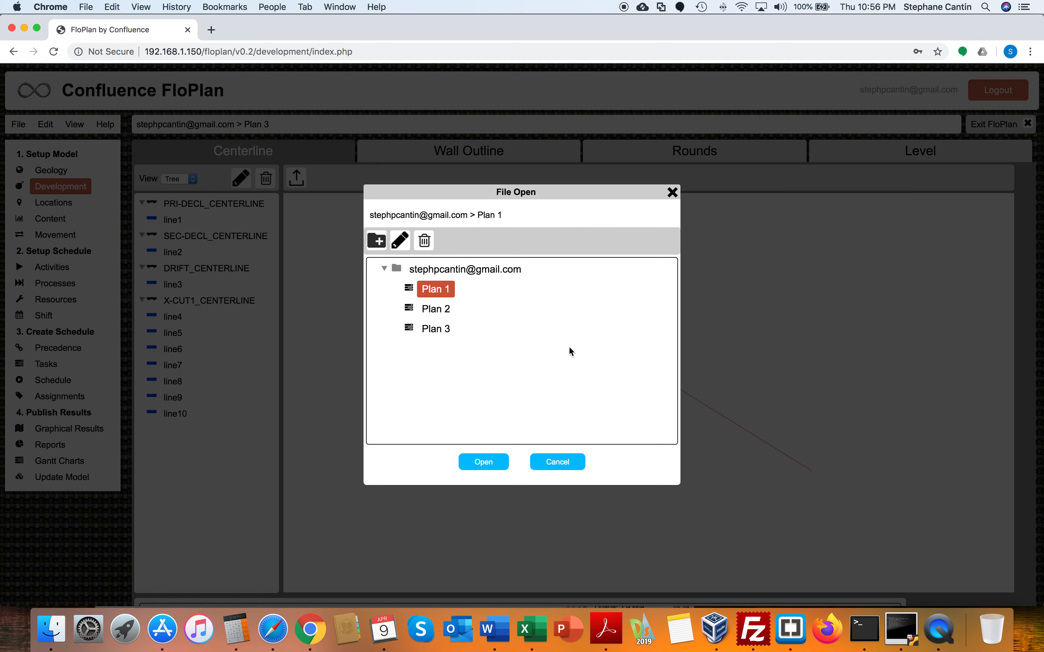
left_click(440, 310)
left_click(492, 465)
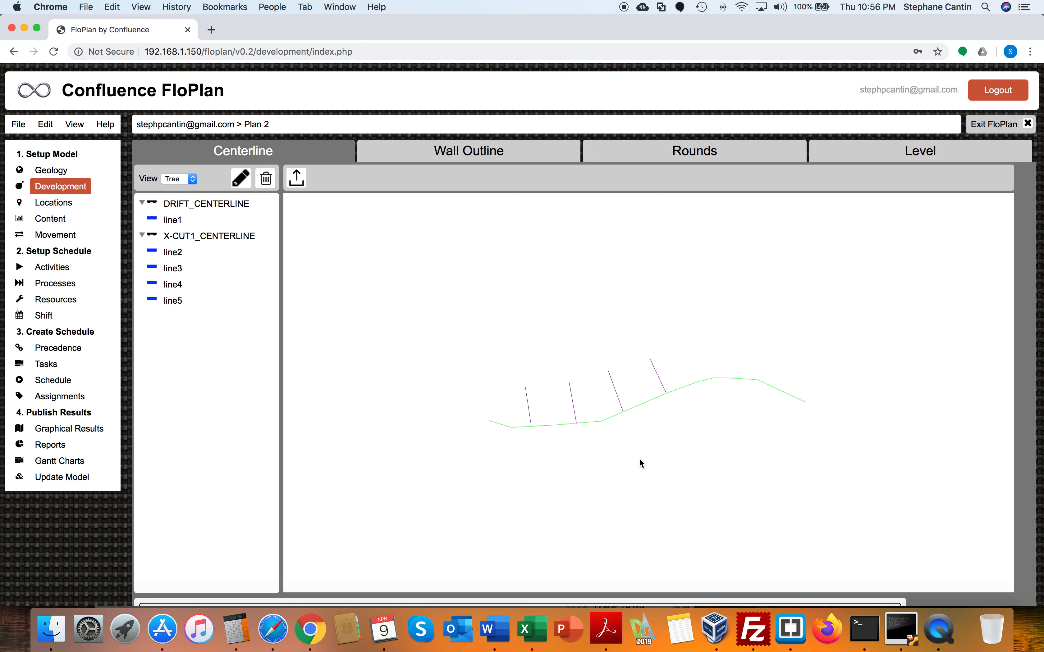
- Examine Plan 2's centerlines and check the start and end dates of the Level_210 task
mouse_move(639, 459)
left_mouse_down()
mouse_move(641, 414)
mouse_move(619, 452)
left_mouse_up()
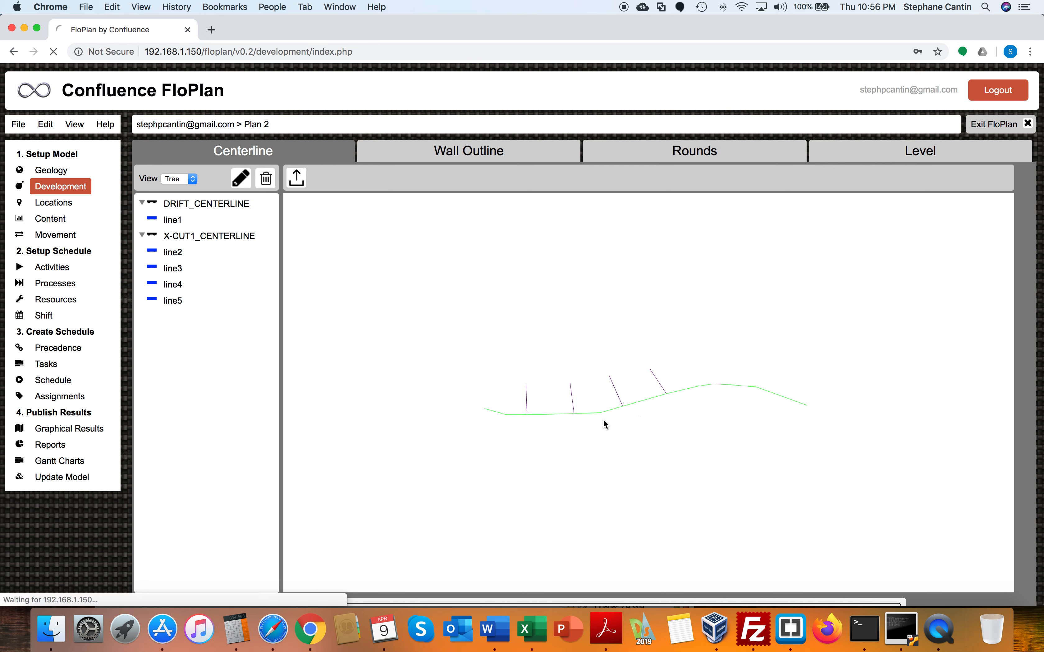
left_click(468, 189)
left_click(514, 187)
left_click_drag(461, 189, 491, 189)
- Reopen Plan 3 and check the start and end dates of its Level_290 task
left_click(13, 124)
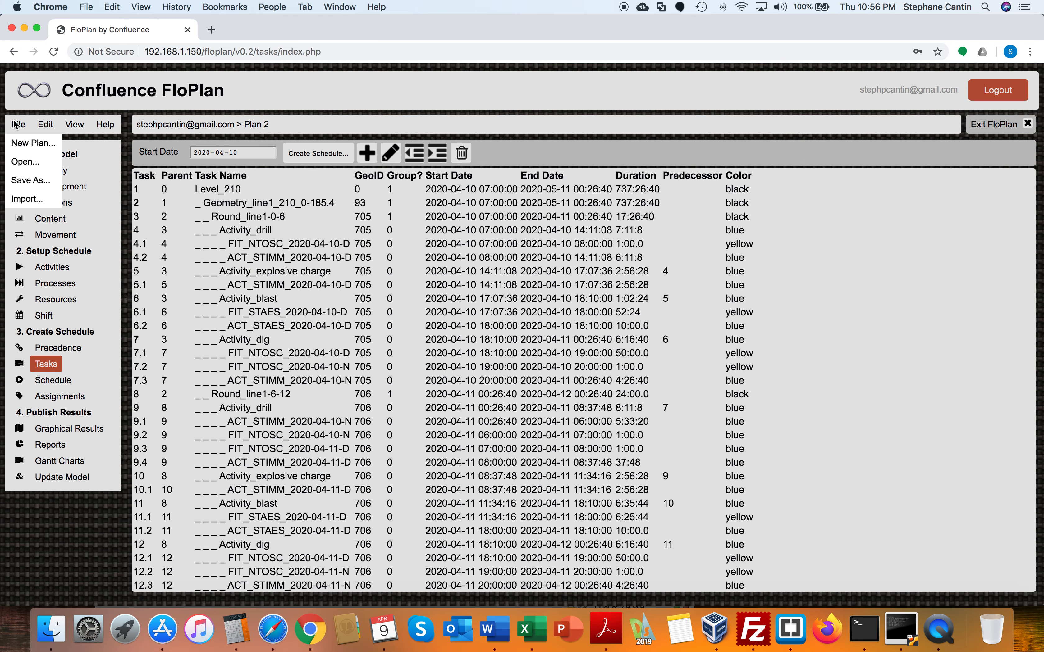
left_click(44, 167)
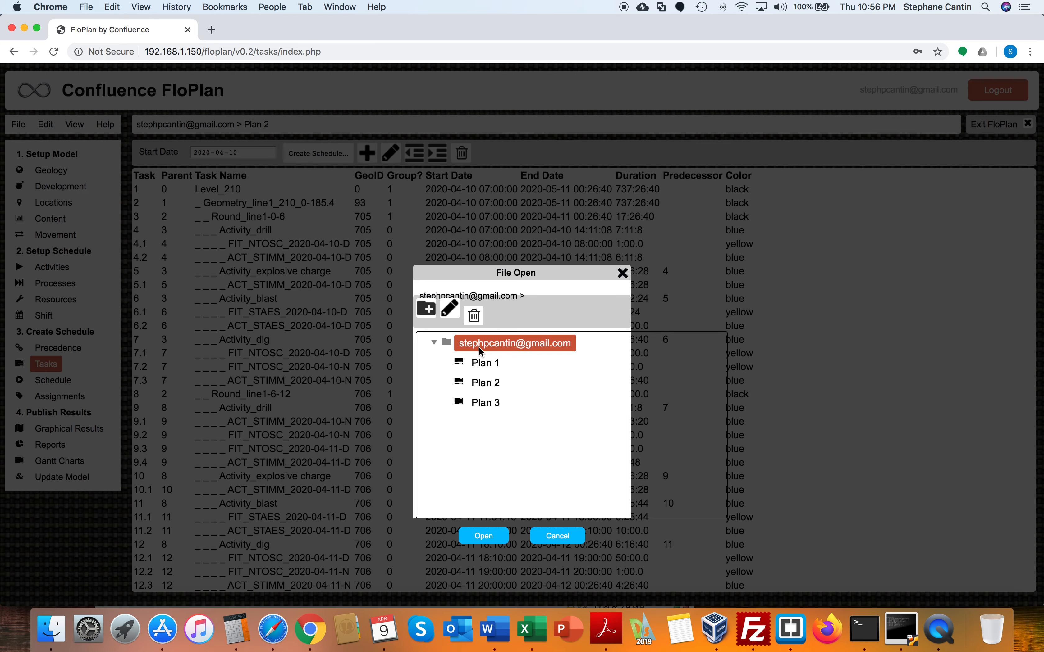
left_click(486, 402)
left_click(491, 537)
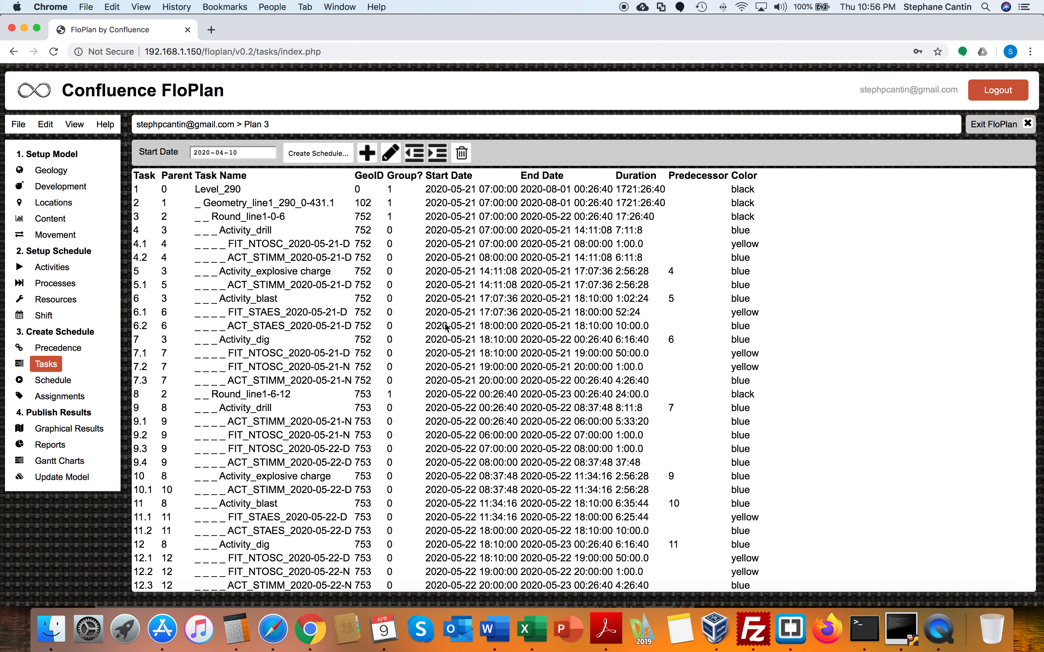
left_click_drag(451, 190, 471, 190)
- Check Plan 3's daily production physicals, and view its entire schedule chart with minimum spacing and collapsed rounds
left_click(50, 447)
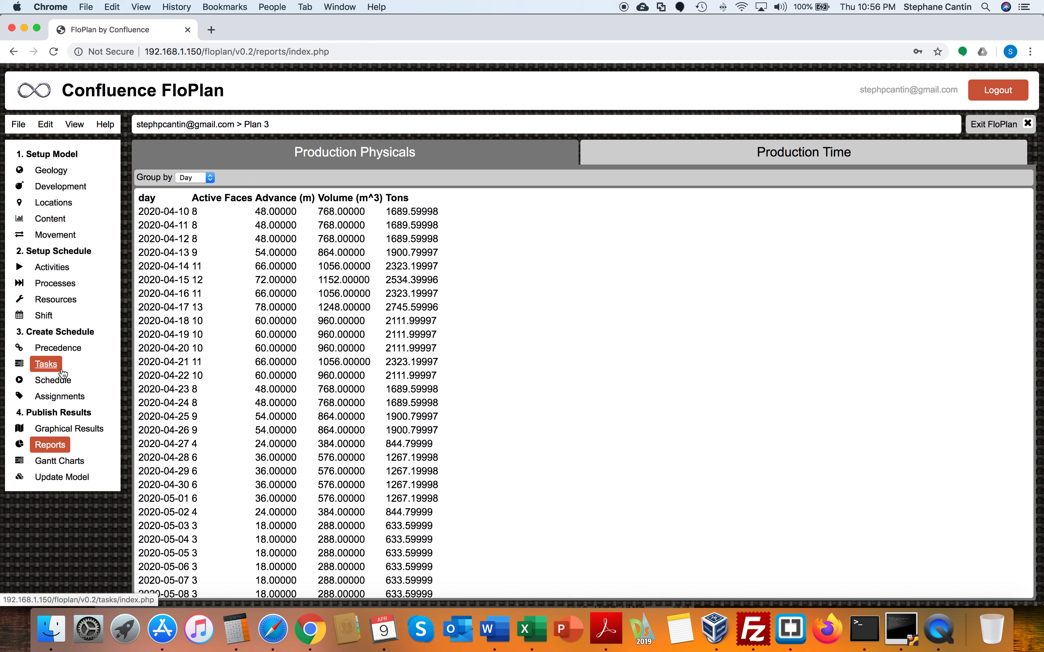
left_click(53, 380)
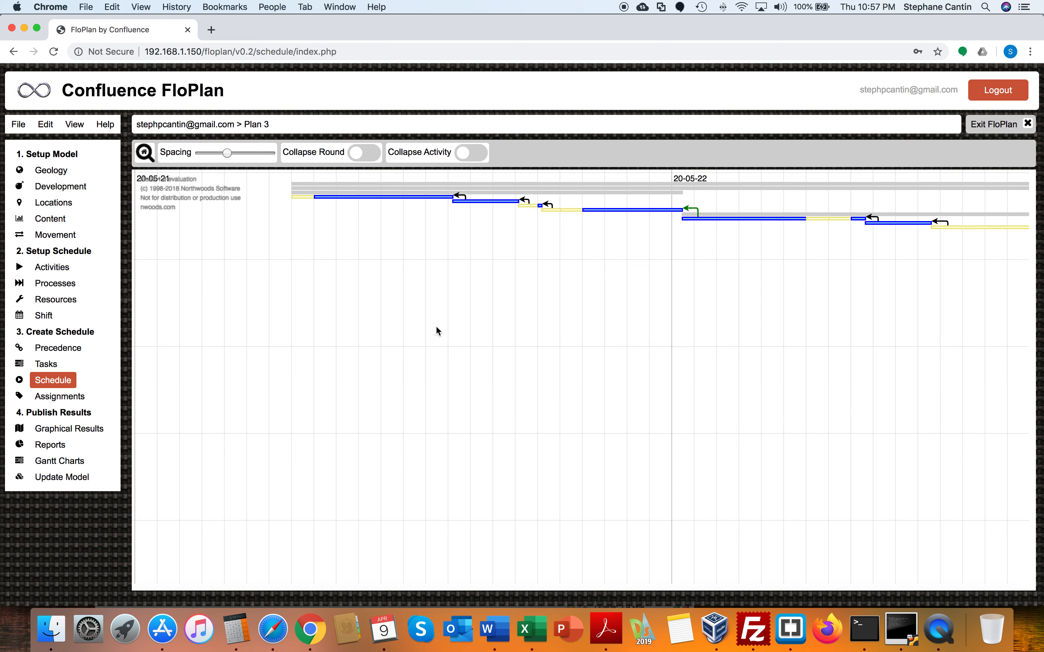
left_click_drag(228, 154, 200, 153)
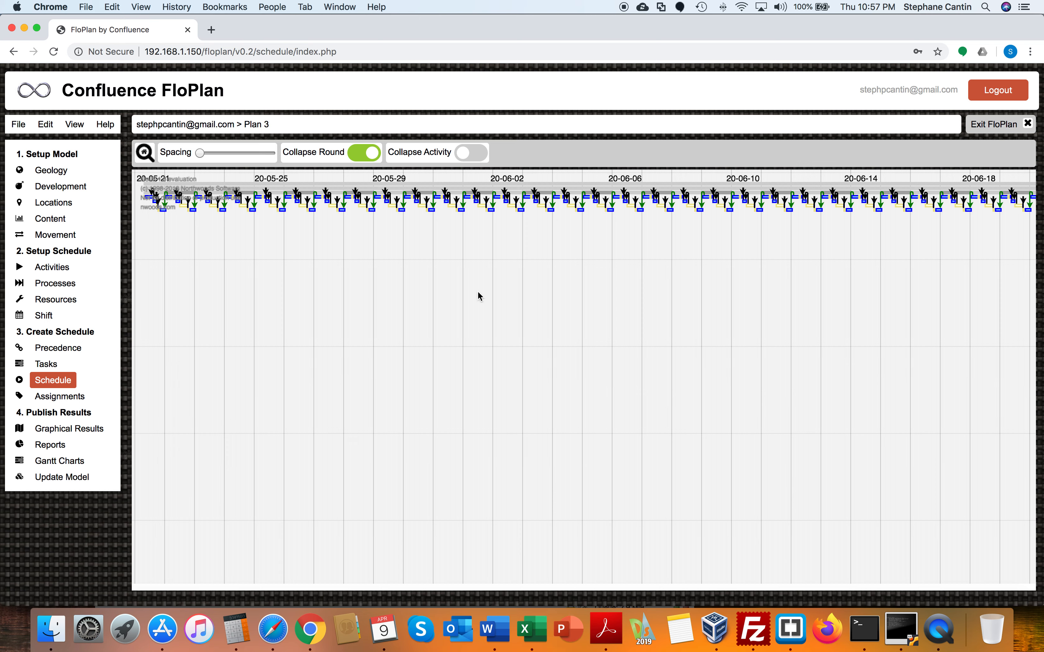
scroll(480, 296, "up", 3, "ctrl")
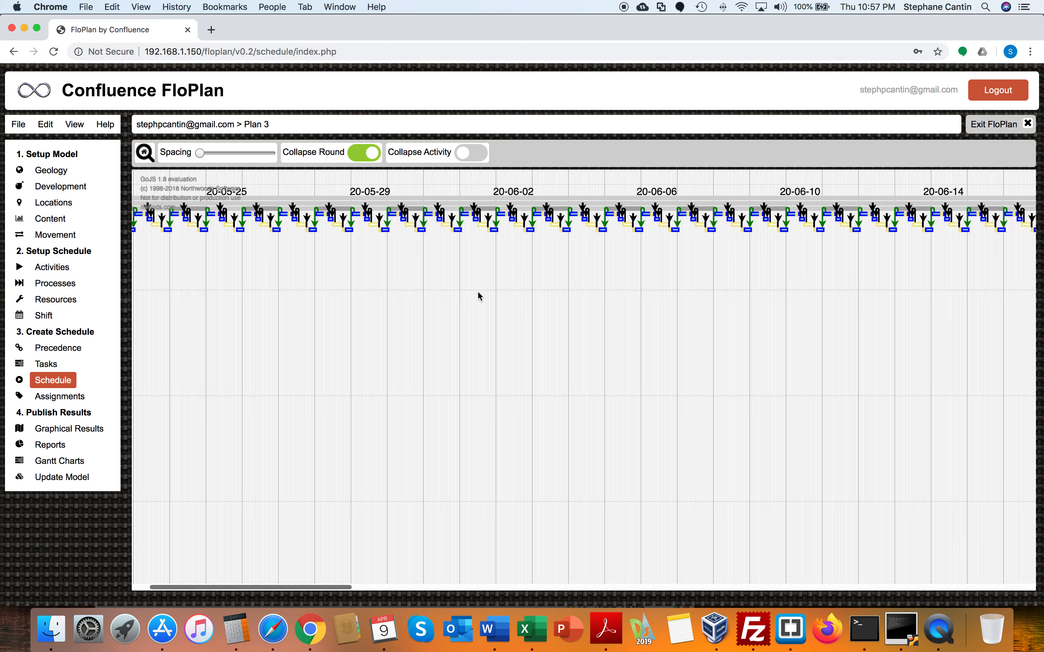
scroll(480, 297, "down", 5, "ctrl")
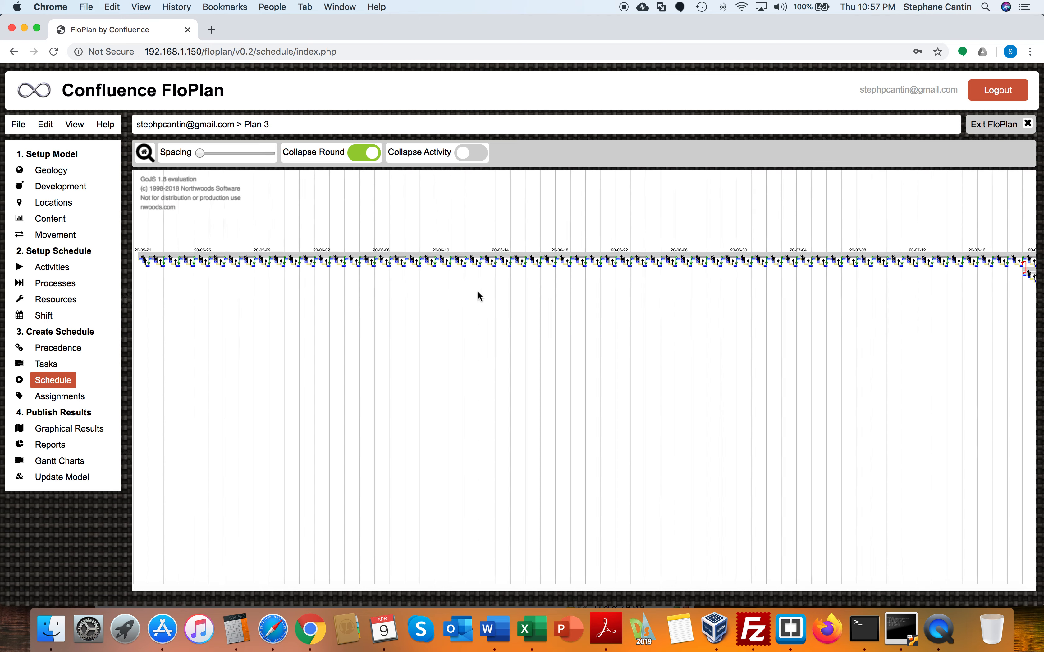
scroll(479, 293, "down", 4, "ctrl")
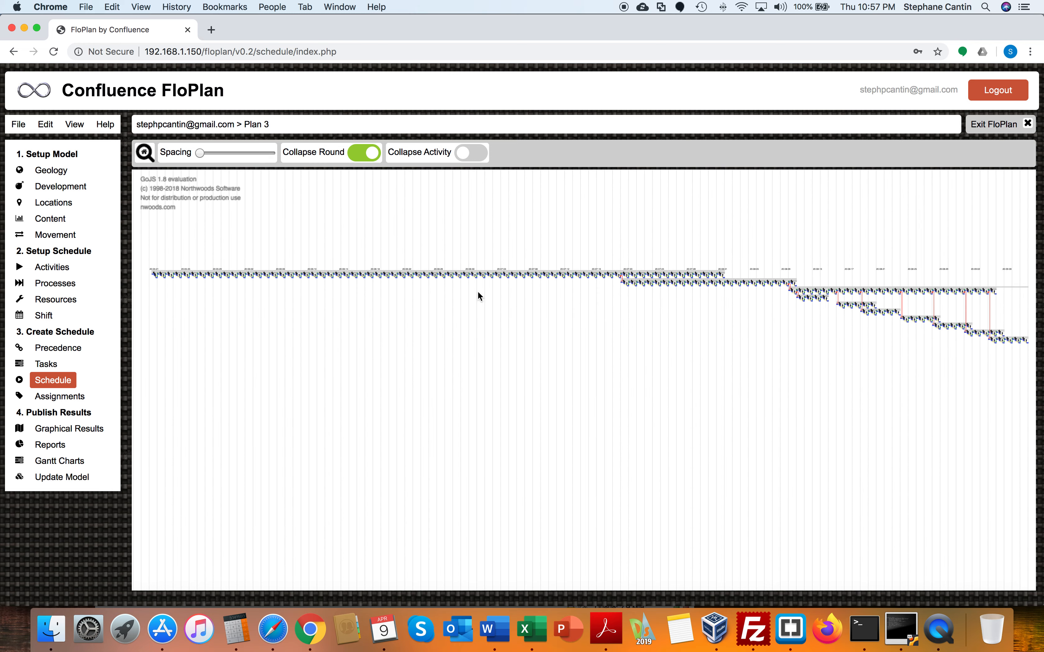
scroll(480, 296, "down", 1, "ctrl")
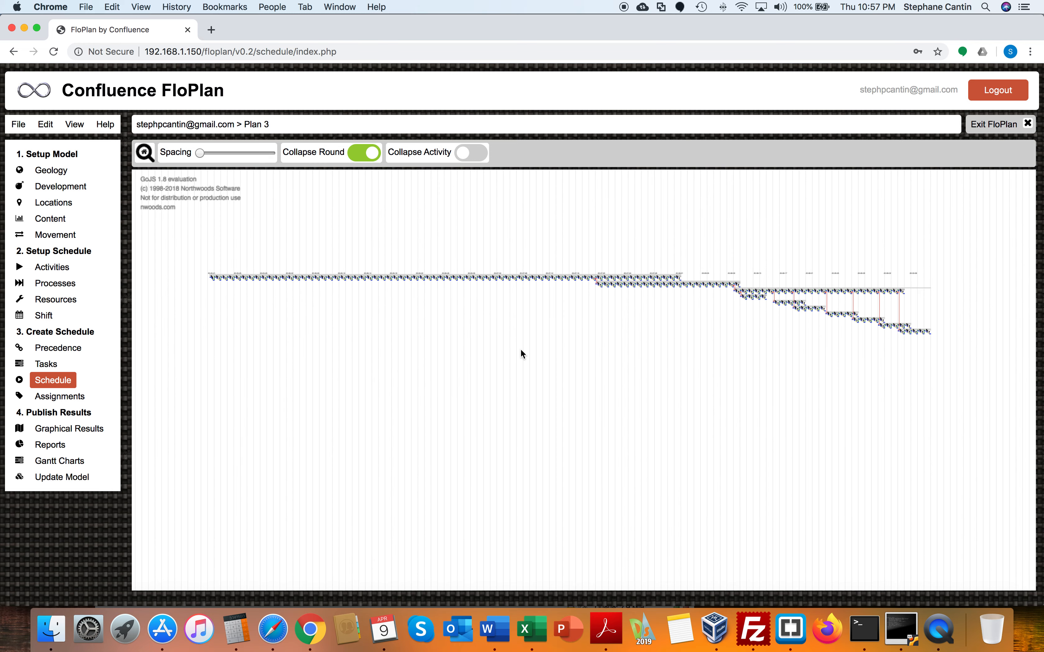